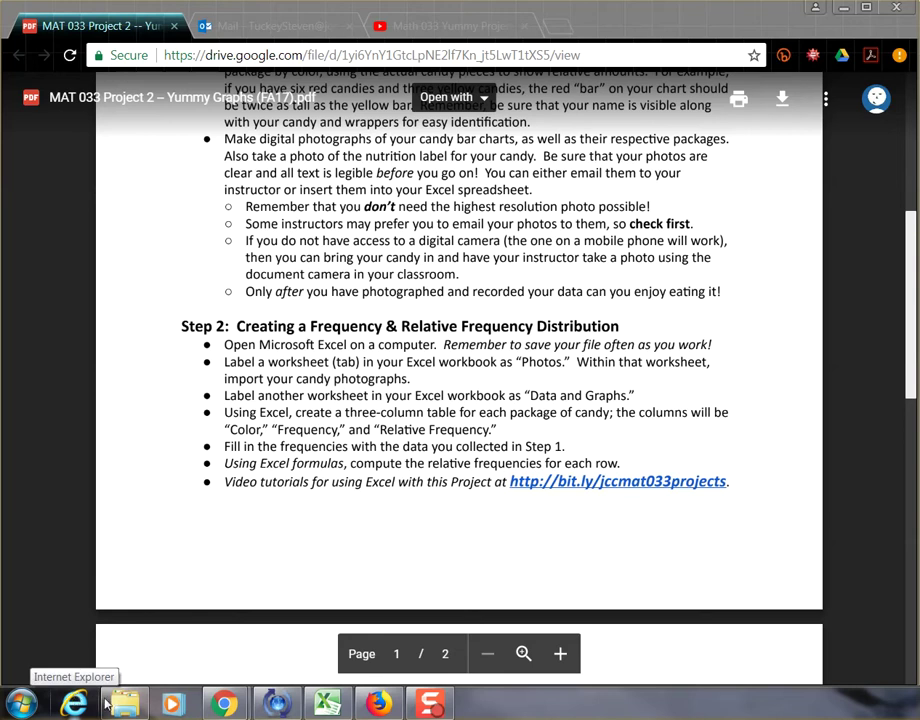
Review the project PDF's Step 2 instructions on building the frequency table.
mouse_move(430, 703)
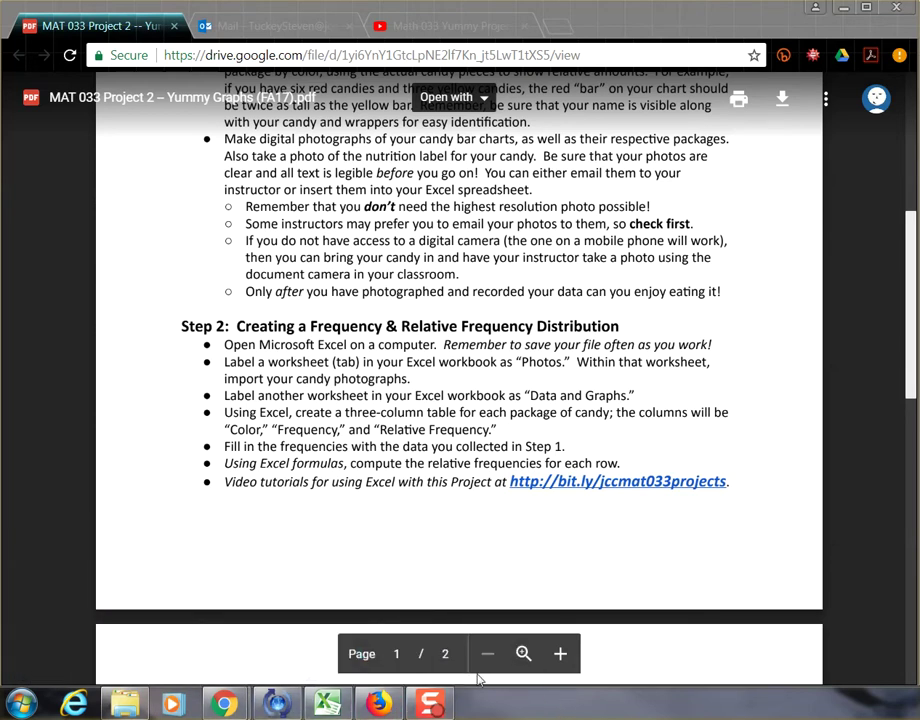
mouse_move(330, 705)
Search 'exce' from the Start menu, bring the MAT 033 Project 2 workbook forward, and shift it left.
click(20, 705)
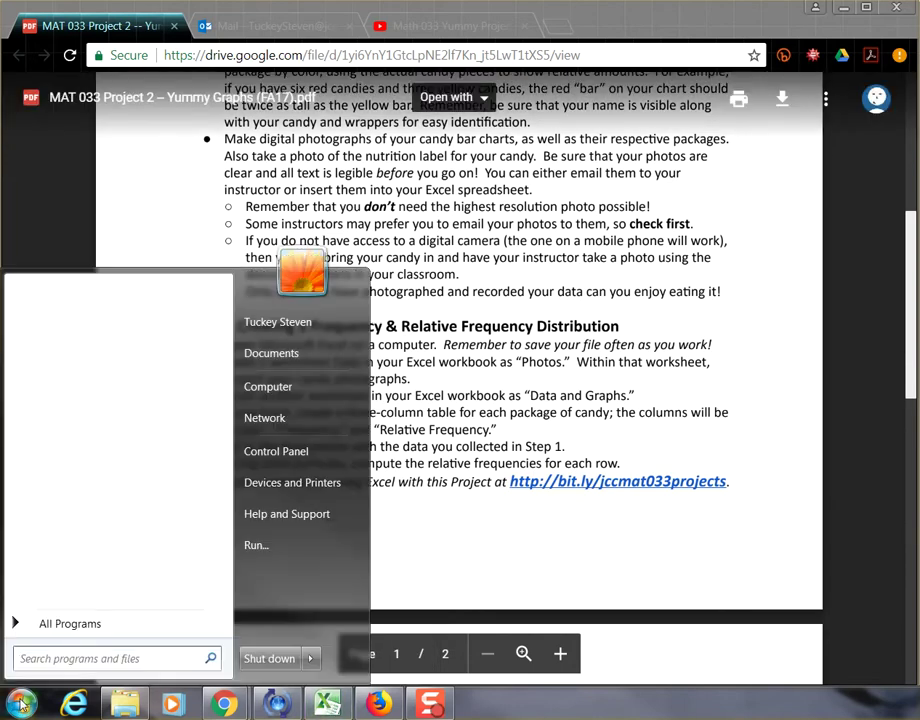
text(excel)
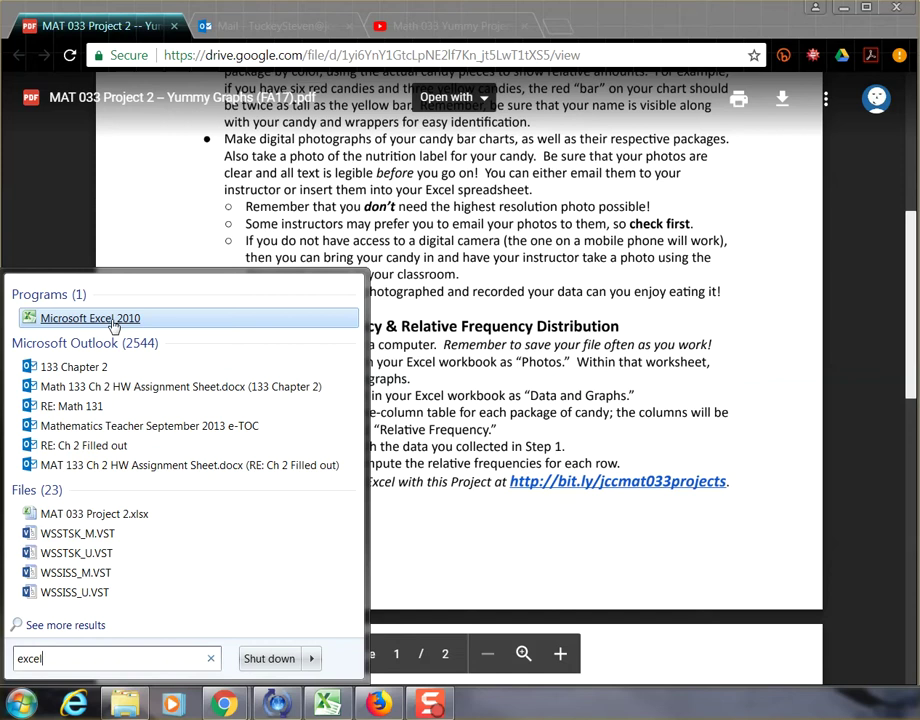
click(330, 706)
drag(578, 137, 323, 100)
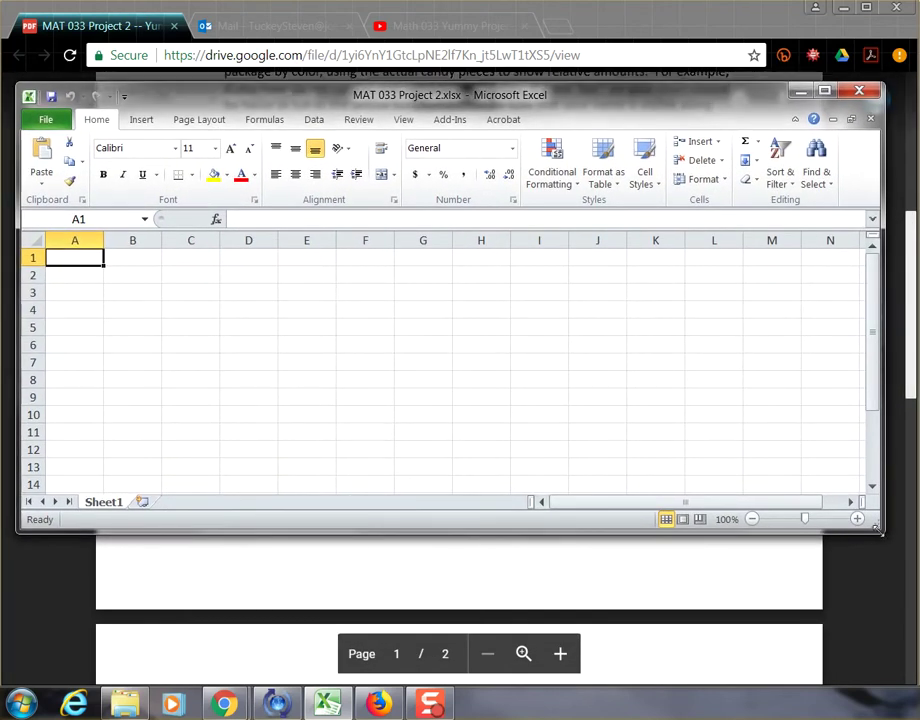
Make the Excel window taller, then select a few columns and cell B2.
drag(880, 531, 884, 626)
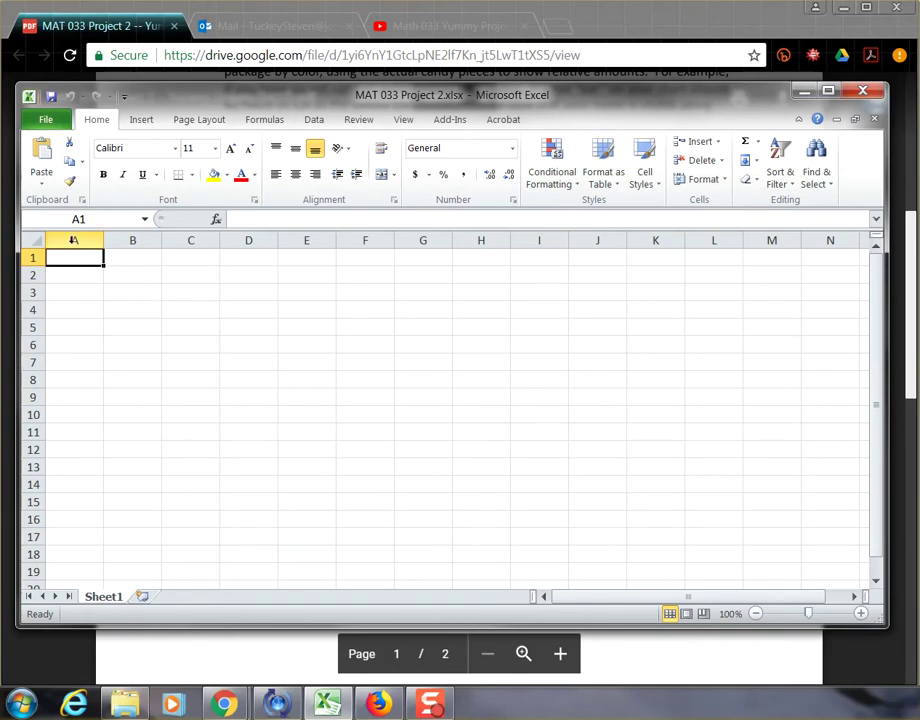
drag(73, 240, 40, 278)
click(125, 276)
click(133, 274)
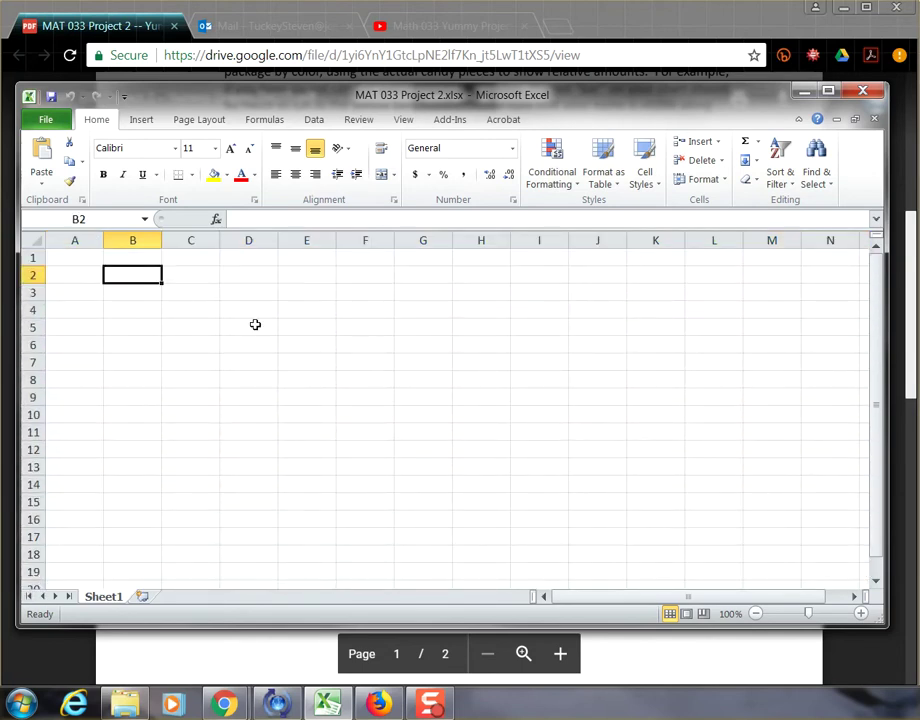
Practise selecting cells E5:E6, H5, H4 and G3.
drag(300, 345, 339, 339)
click(489, 322)
click(493, 310)
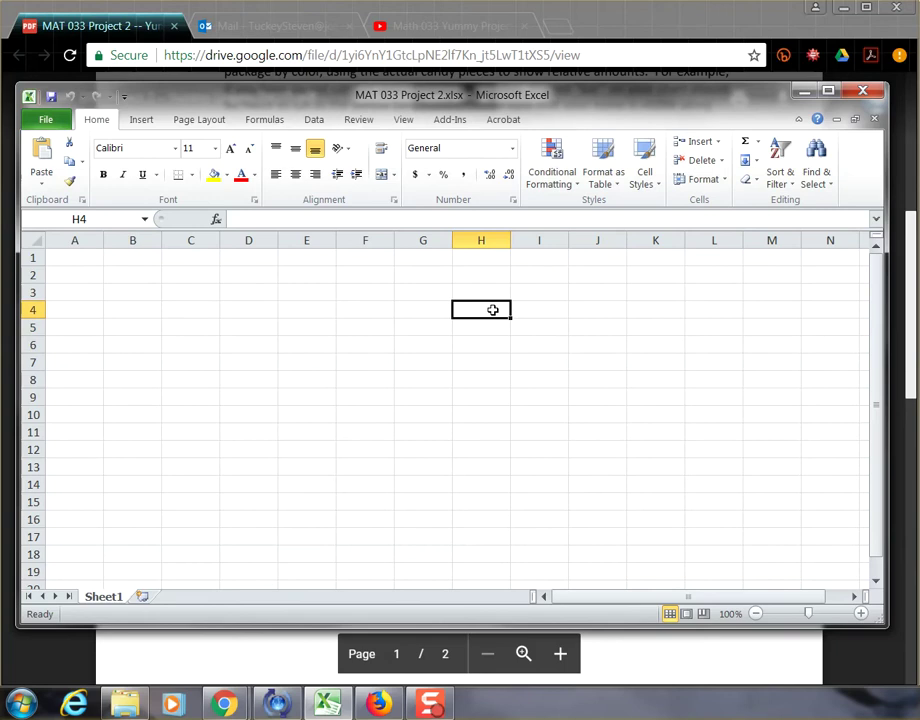
click(428, 289)
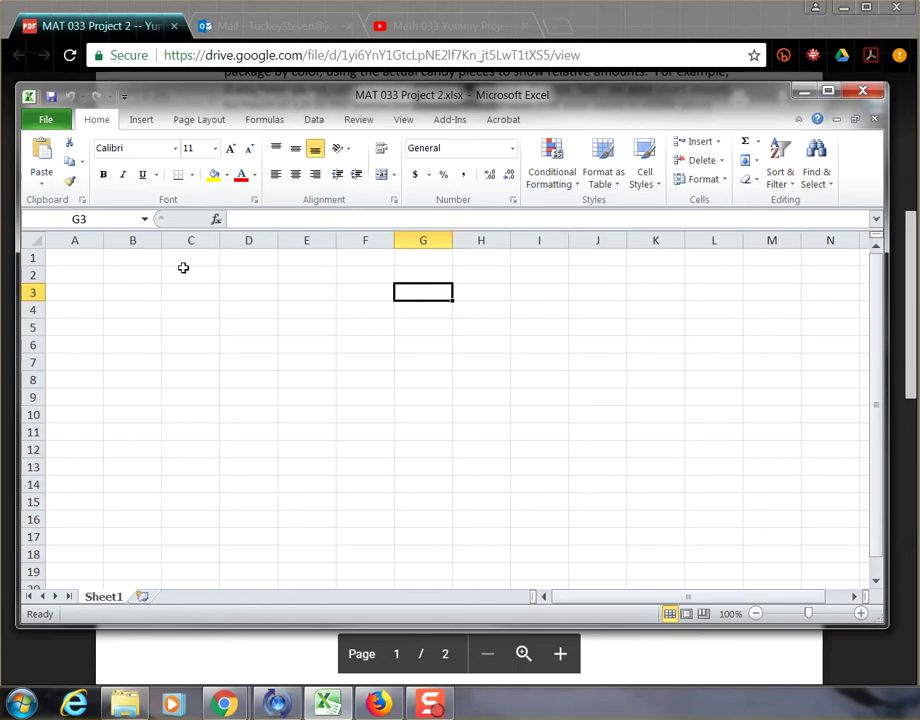
click(134, 272)
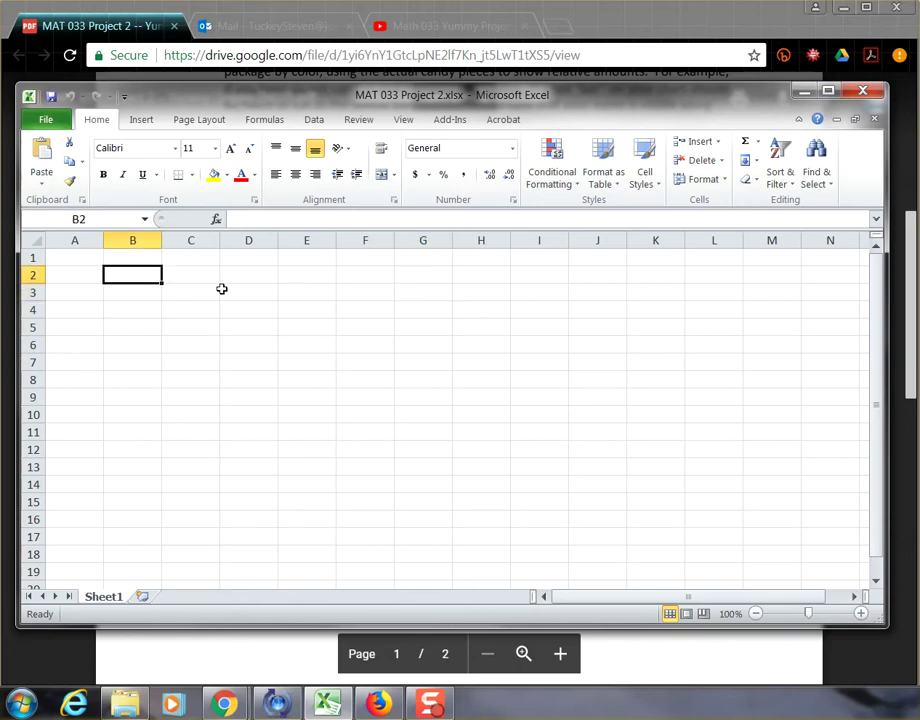
text(asdfasdfasdf)
key(Return)
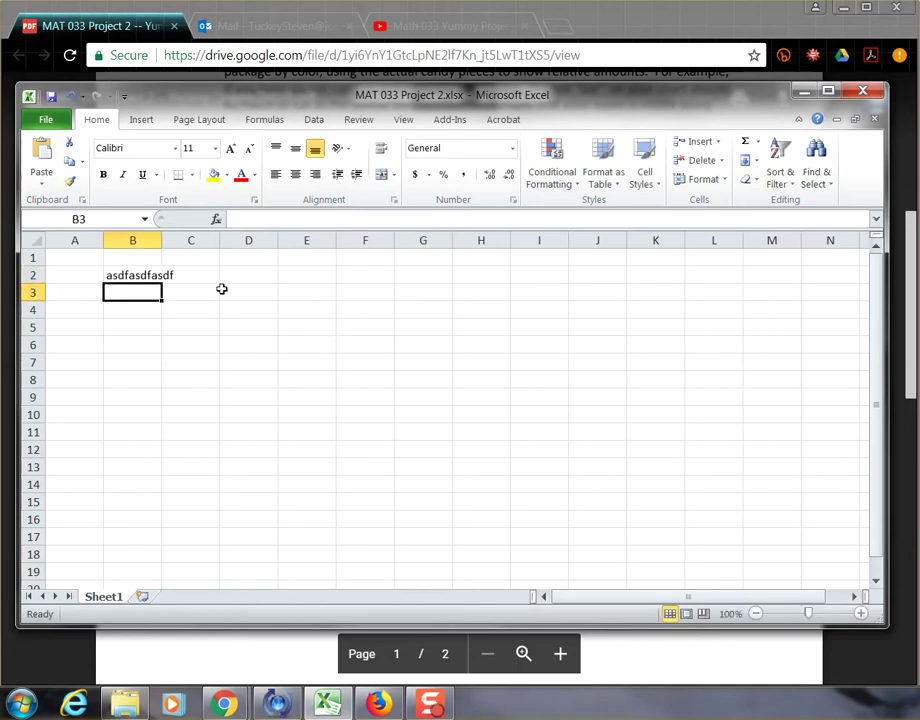
click(219, 290)
text(asdfasdfa)
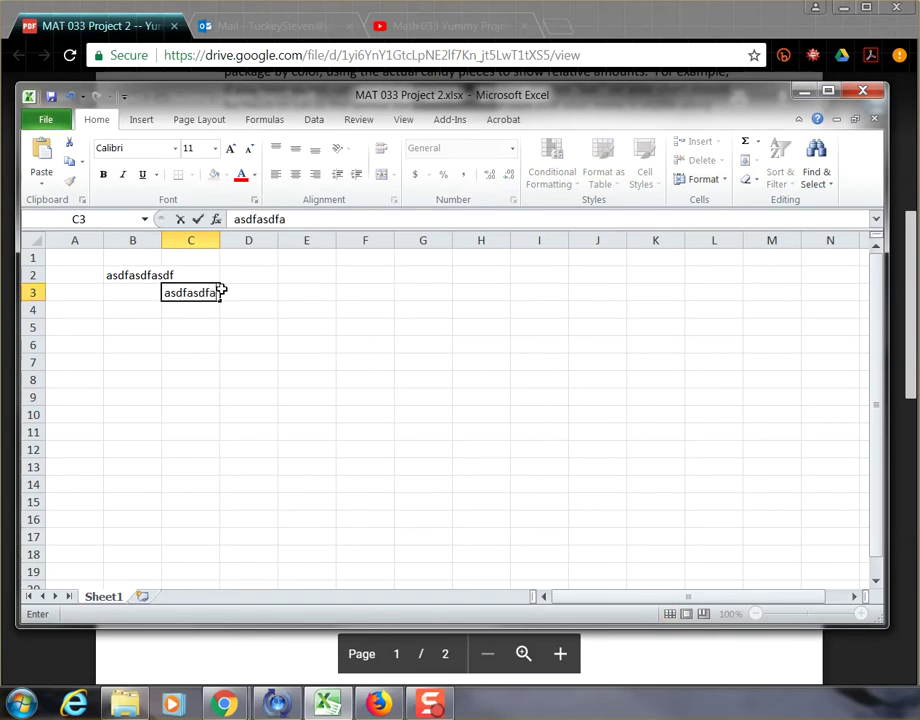
key(Return)
key(Left)
key(Left)
text(asdfasdfa)
key(Return)
key(Right)
key(Right)
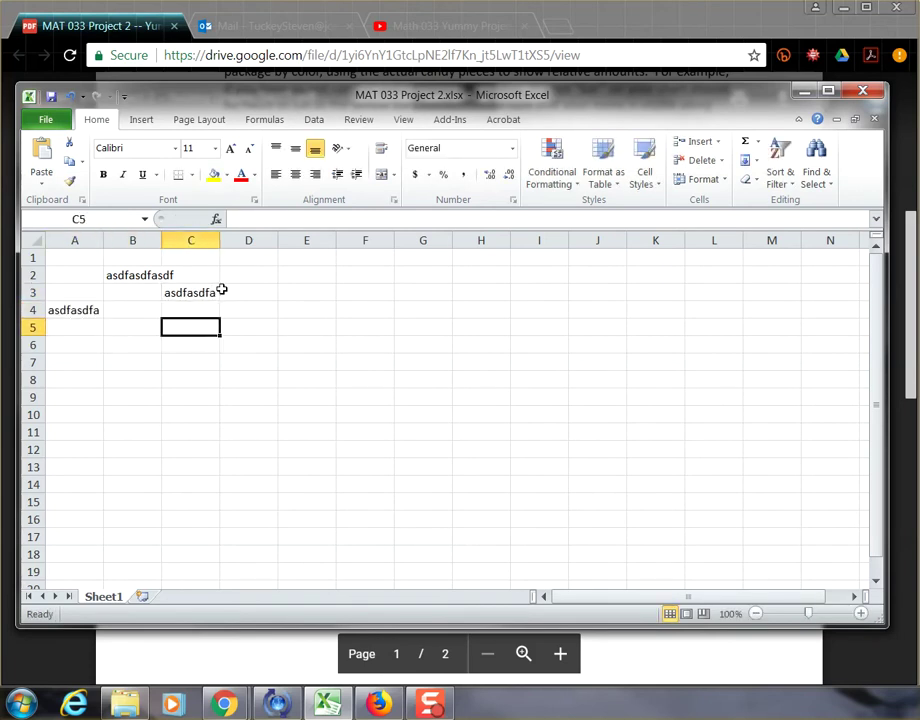
key(Right)
key(Right)
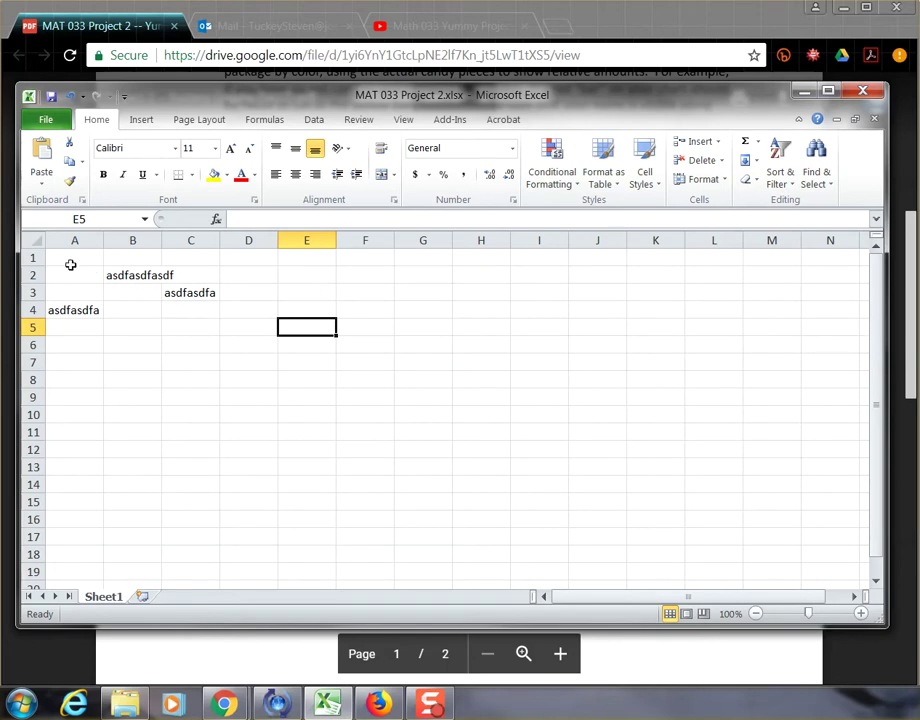
drag(68, 267, 210, 335)
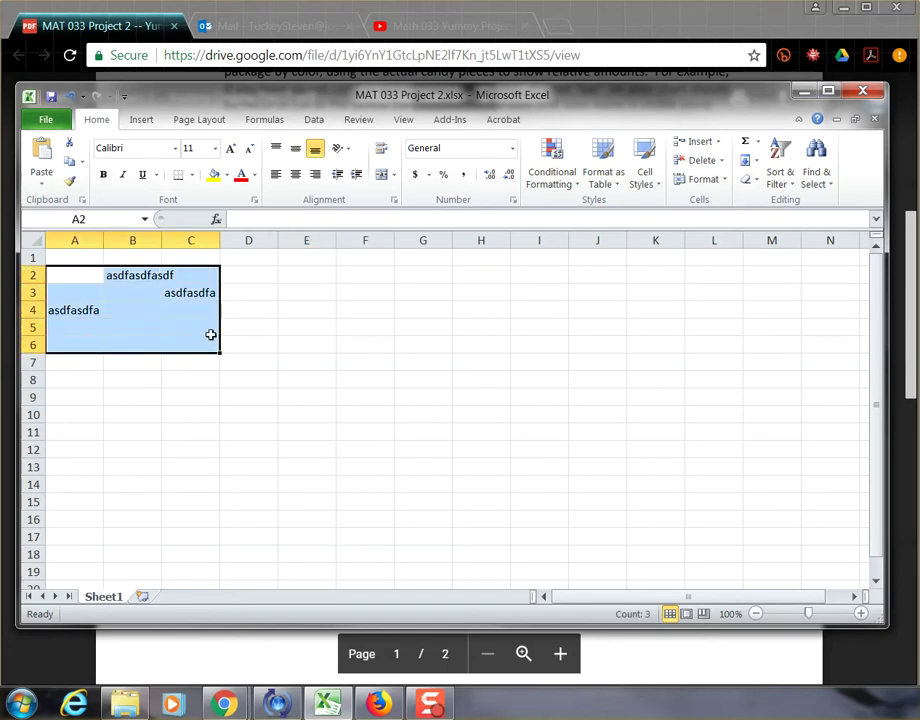
key(Delete)
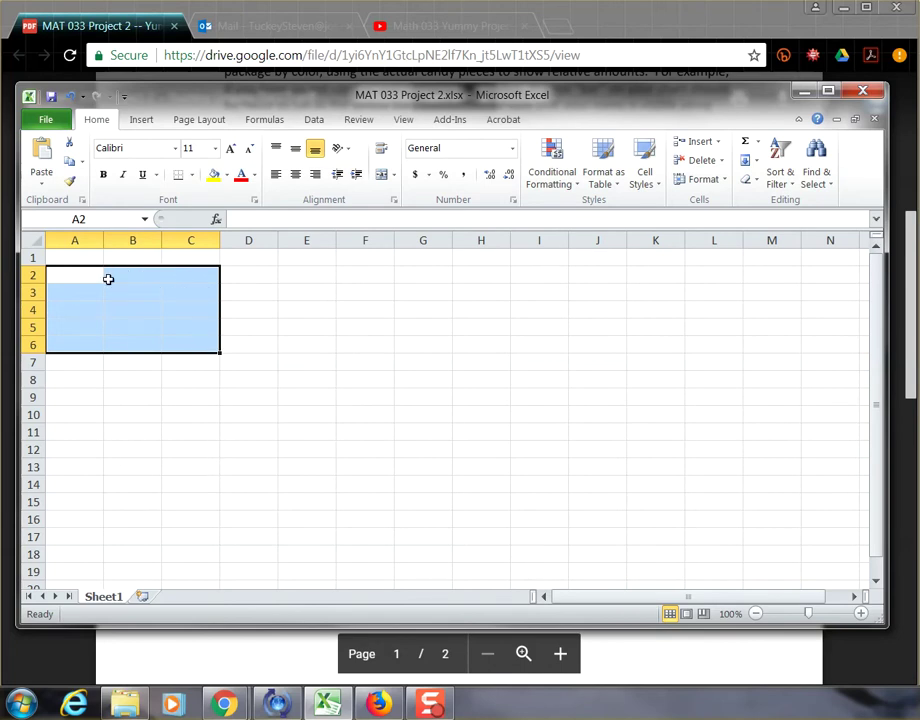
click(84, 259)
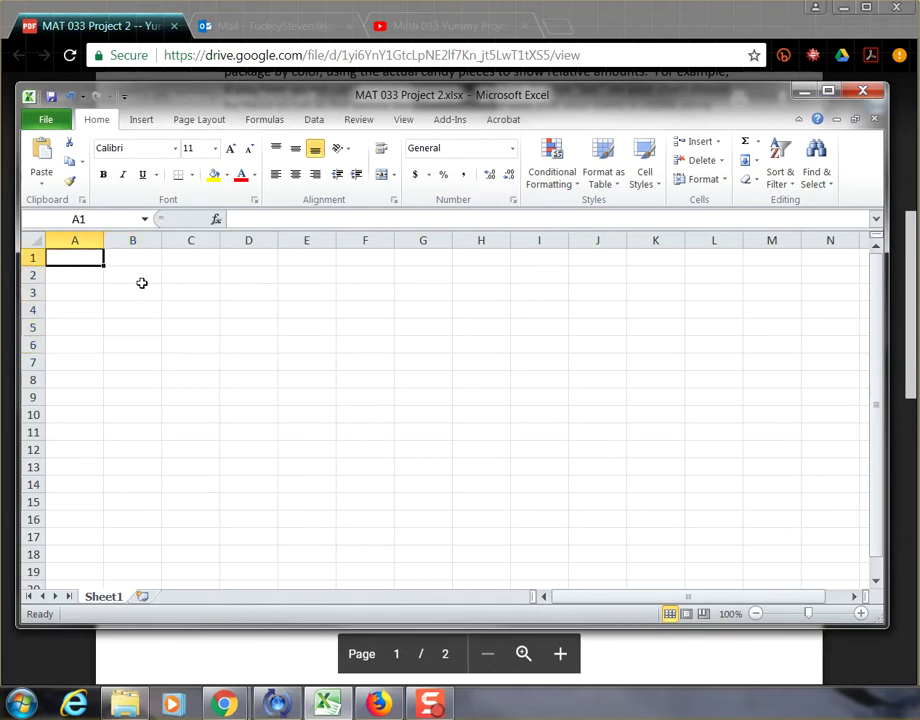
text(The story )
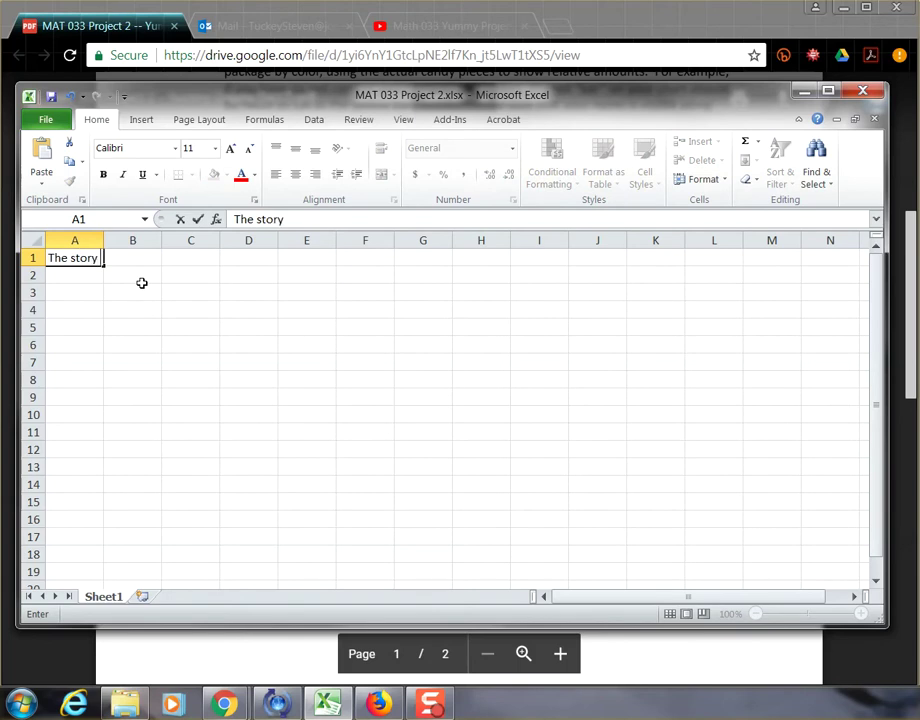
text(of my life st)
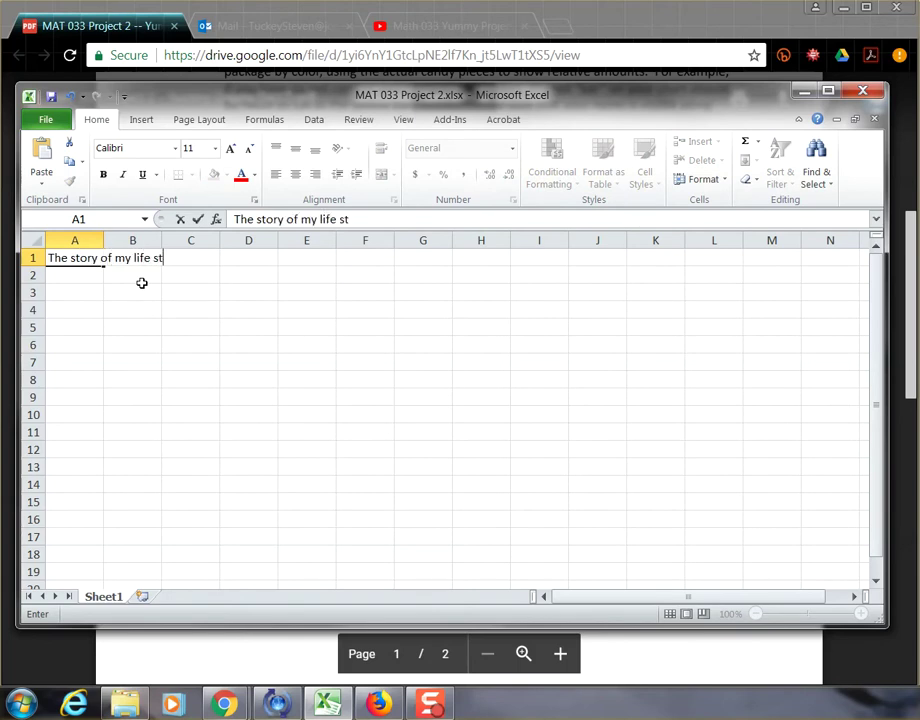
text(arts with...)
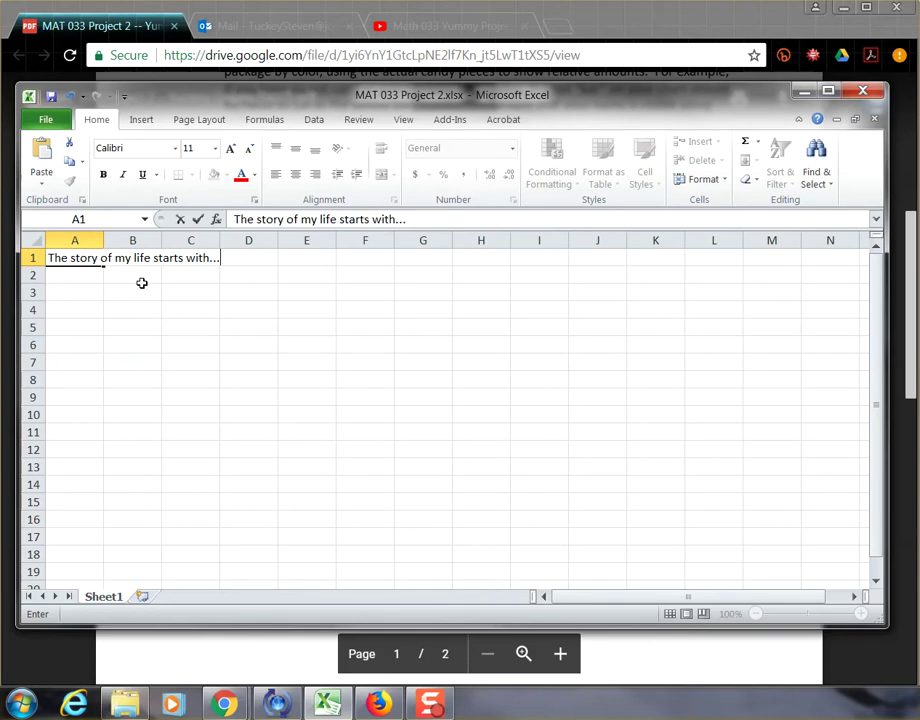
click(190, 275)
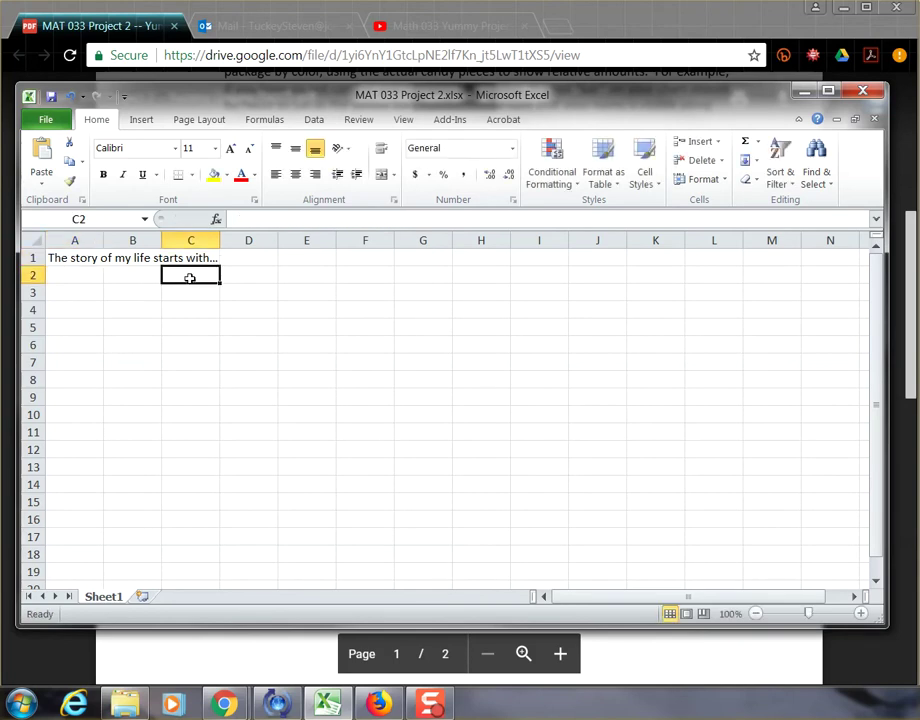
click(86, 260)
key(Delete)
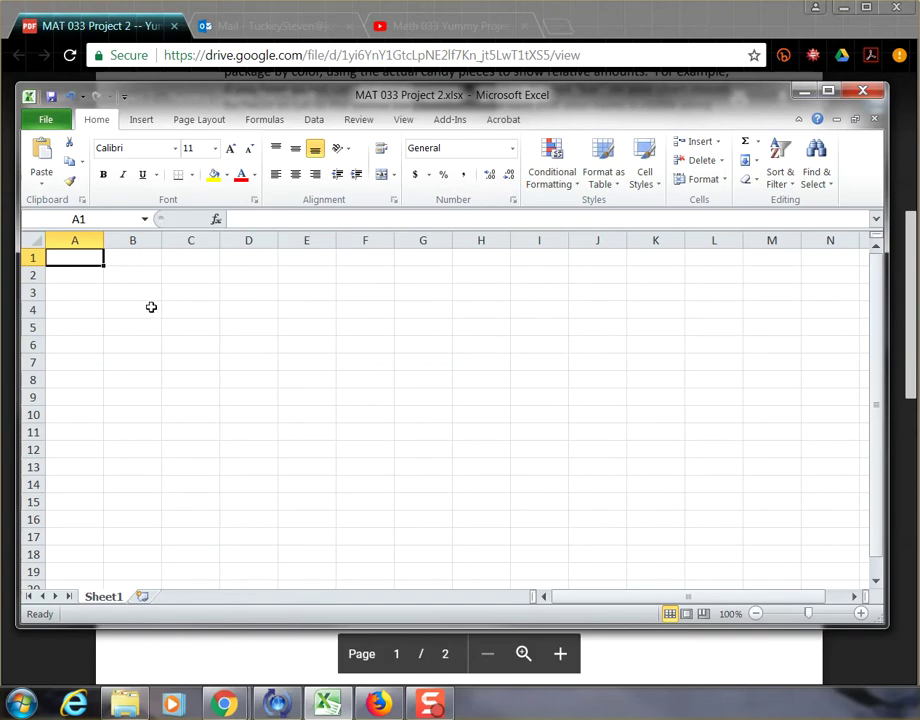
Enter 23 in cell C2 and 34 in cell C3.
key(Right)
key(Left)
key(Right)
key(Down)
key(Right)
text(23)
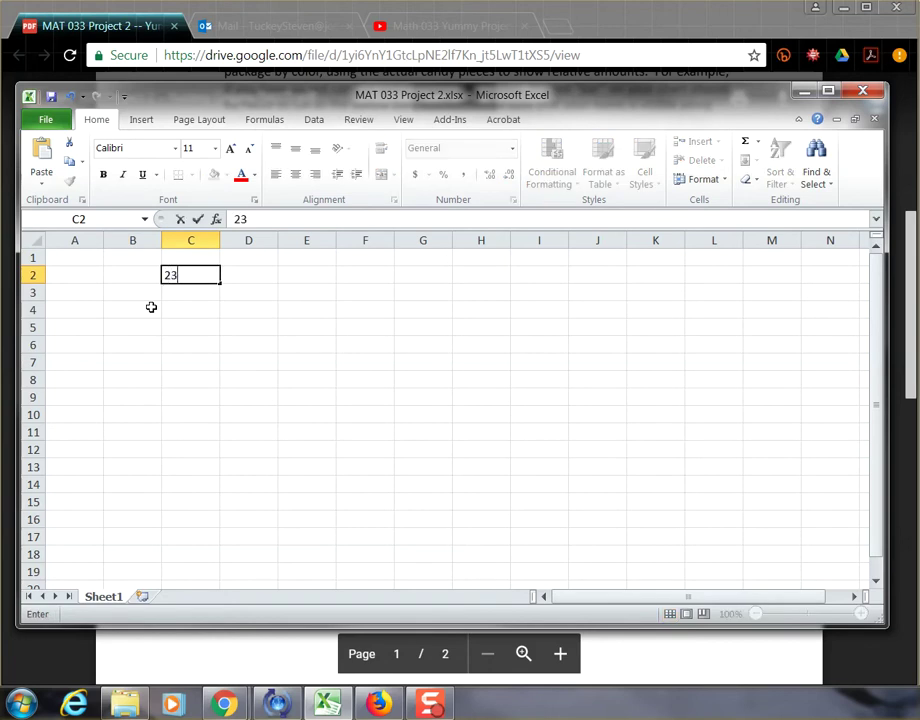
key(Return)
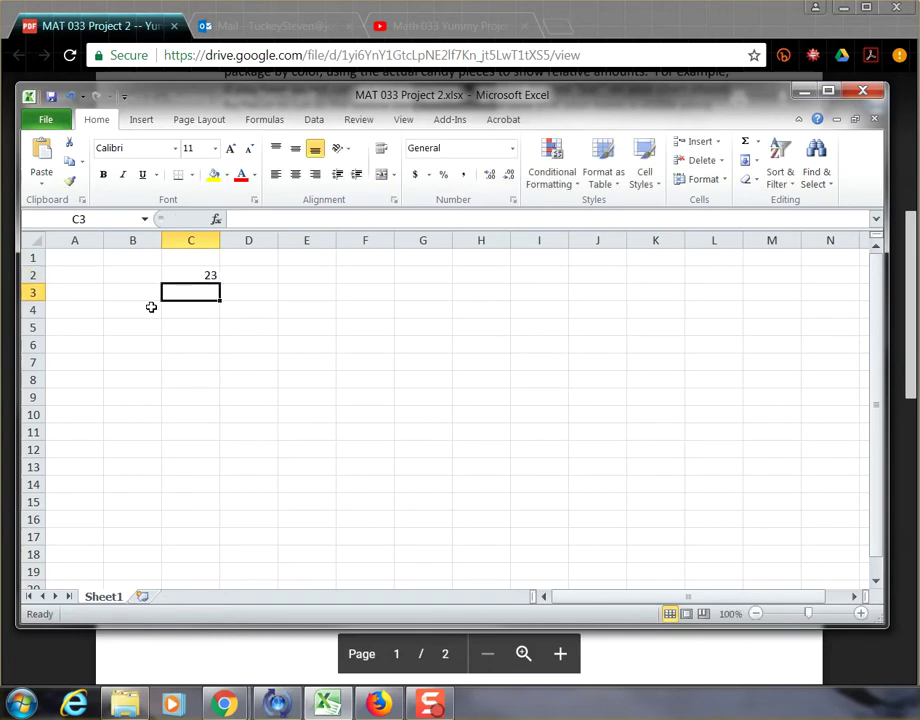
text(34)
key(Return)
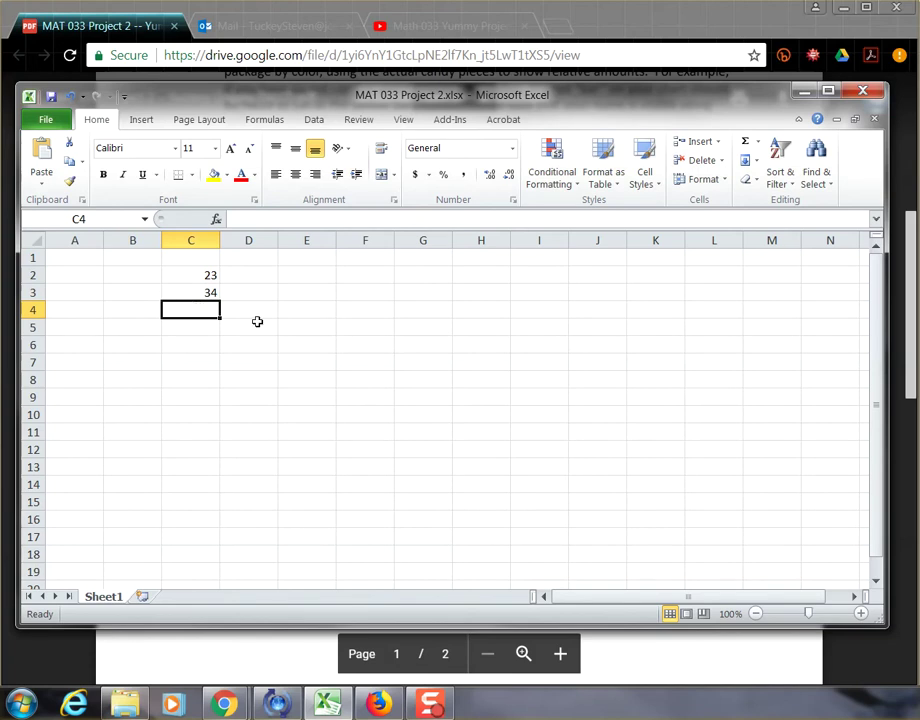
Enter the formula =23+34 in C4 and inspect it in the formula bar.
text(=)
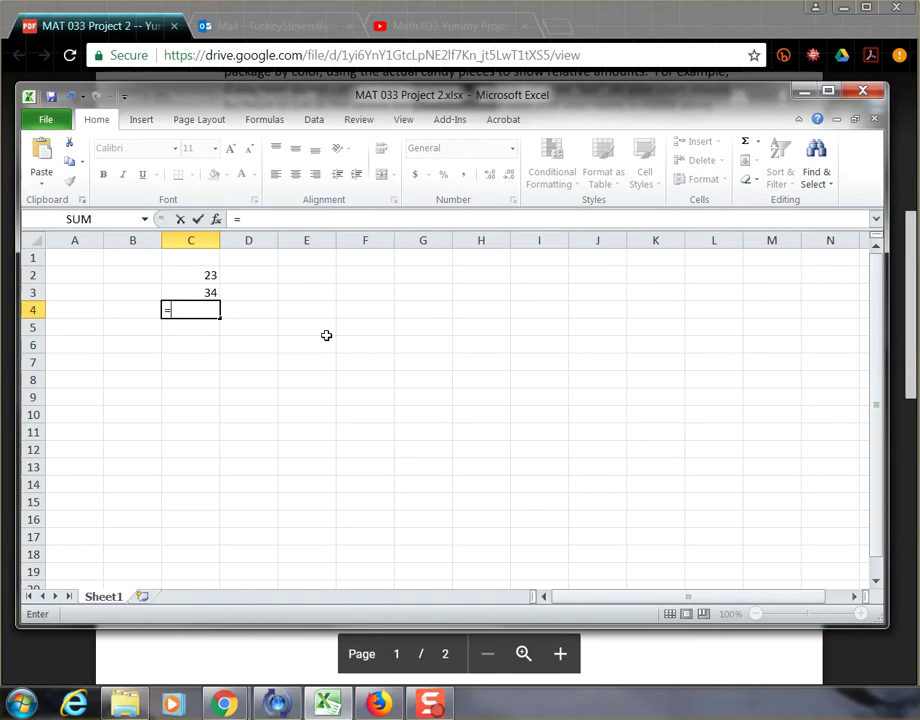
text(23+34)
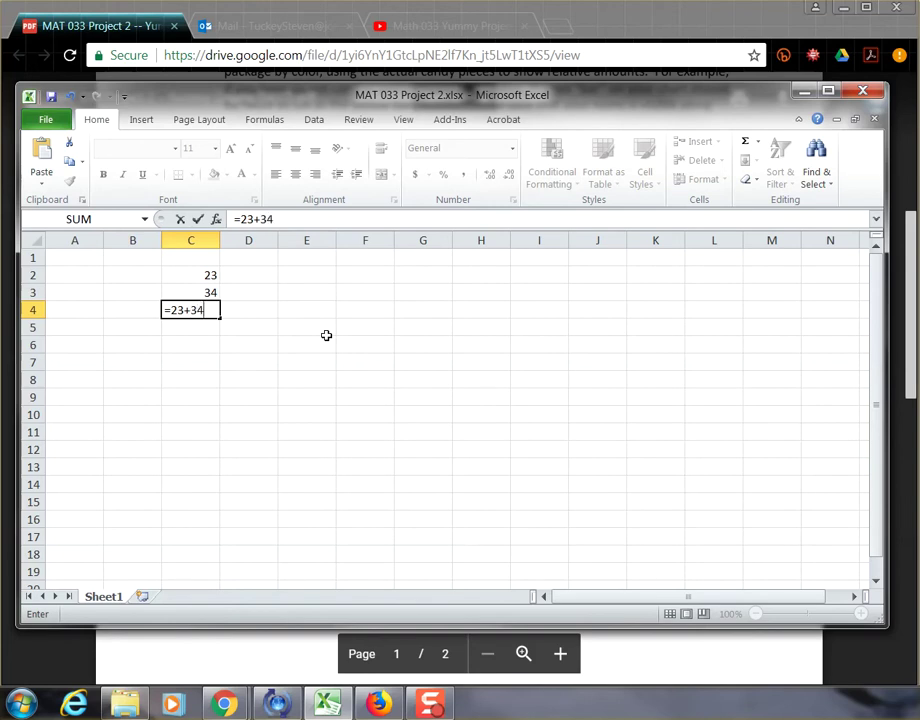
key(Return)
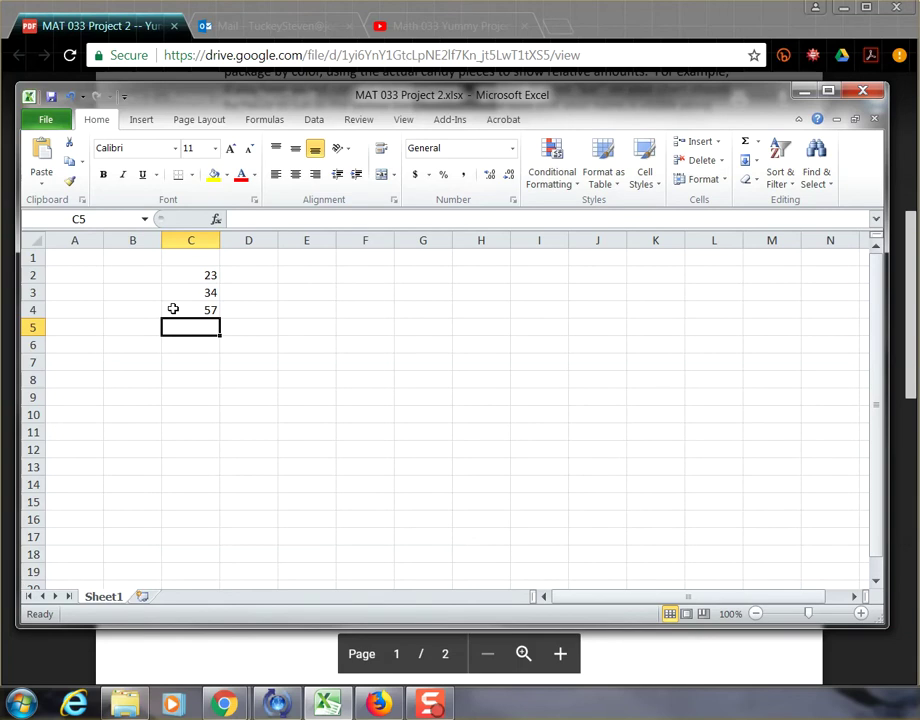
click(173, 309)
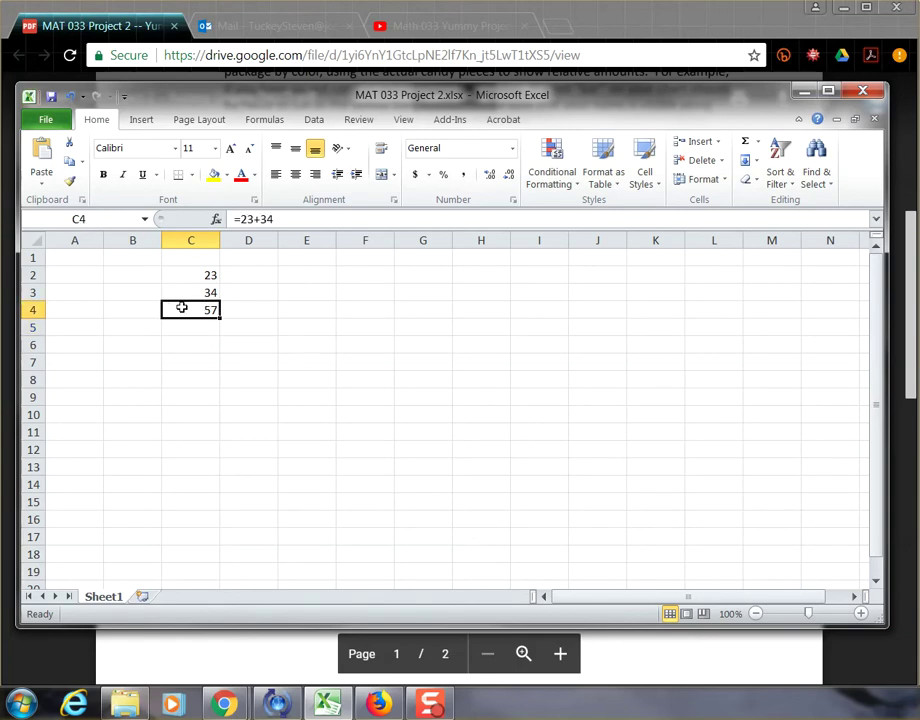
drag(236, 219, 273, 218)
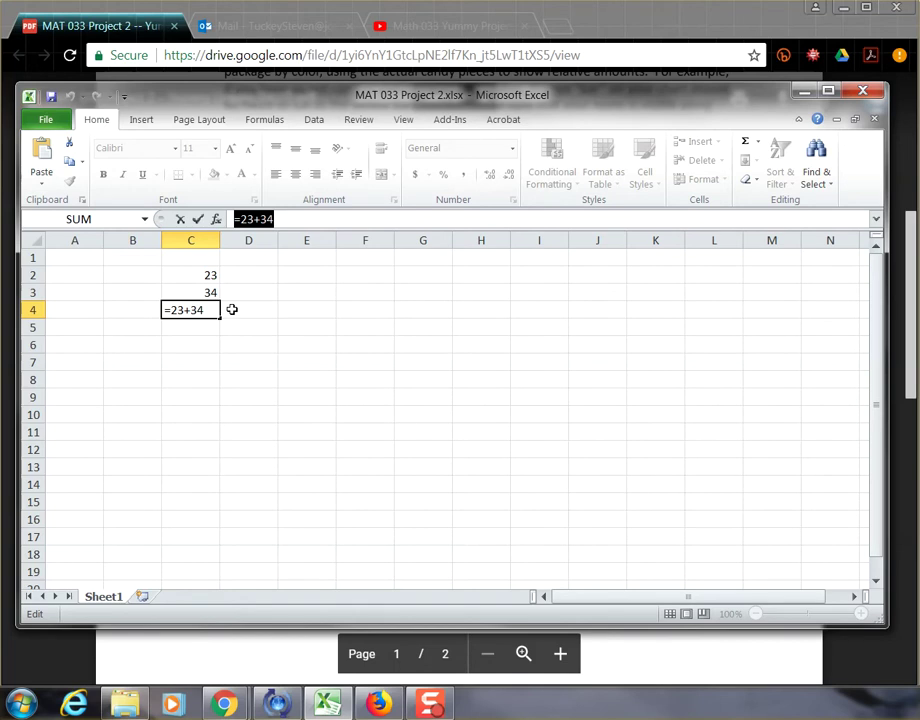
key(Return)
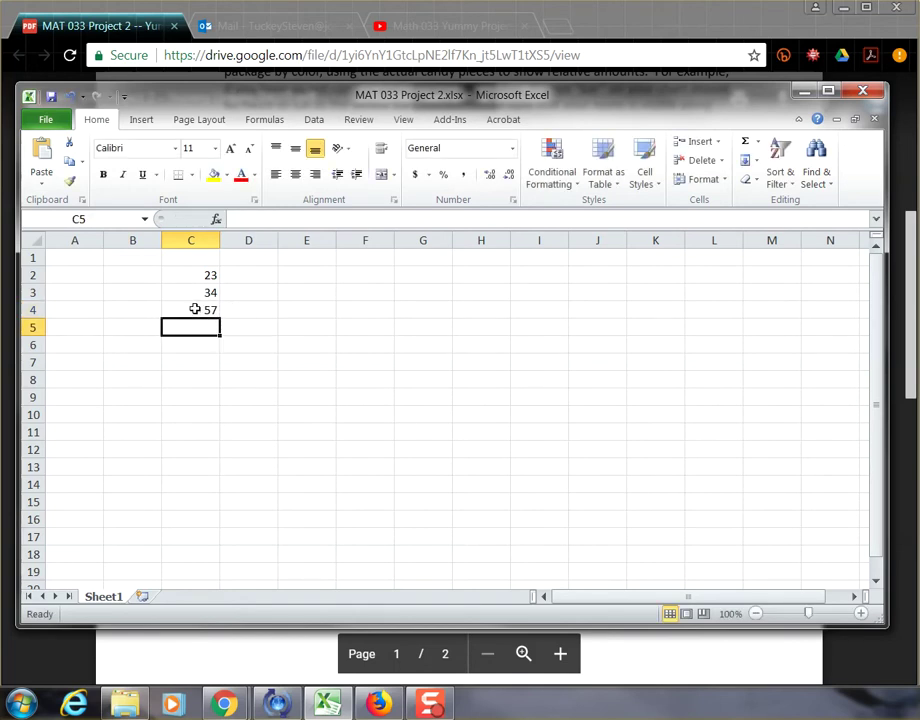
Delete 23+34 from C4's formula, leaving only the equals sign.
click(194, 309)
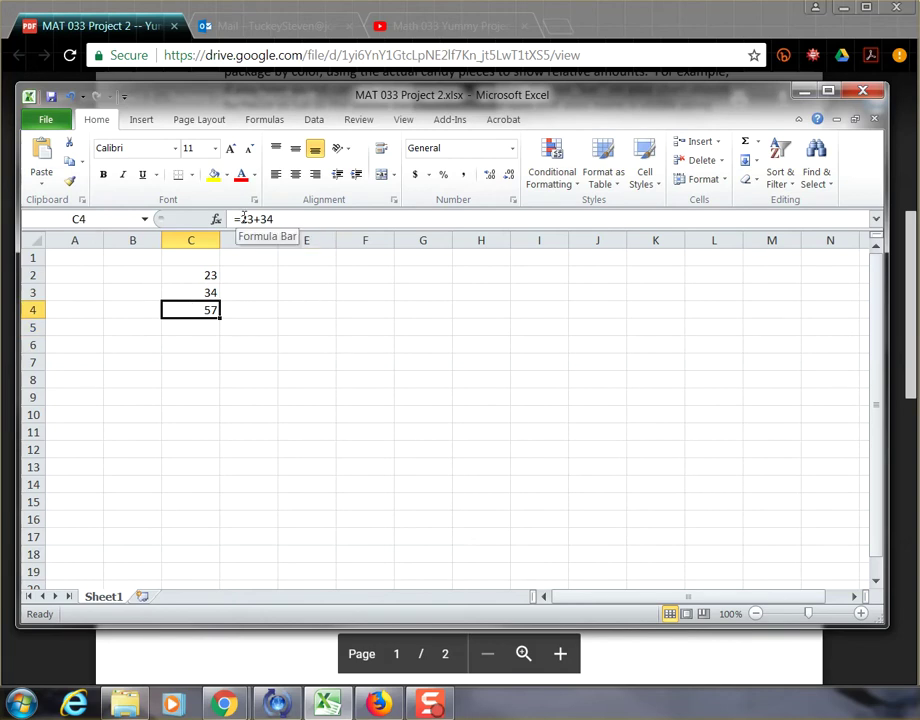
drag(243, 218, 276, 216)
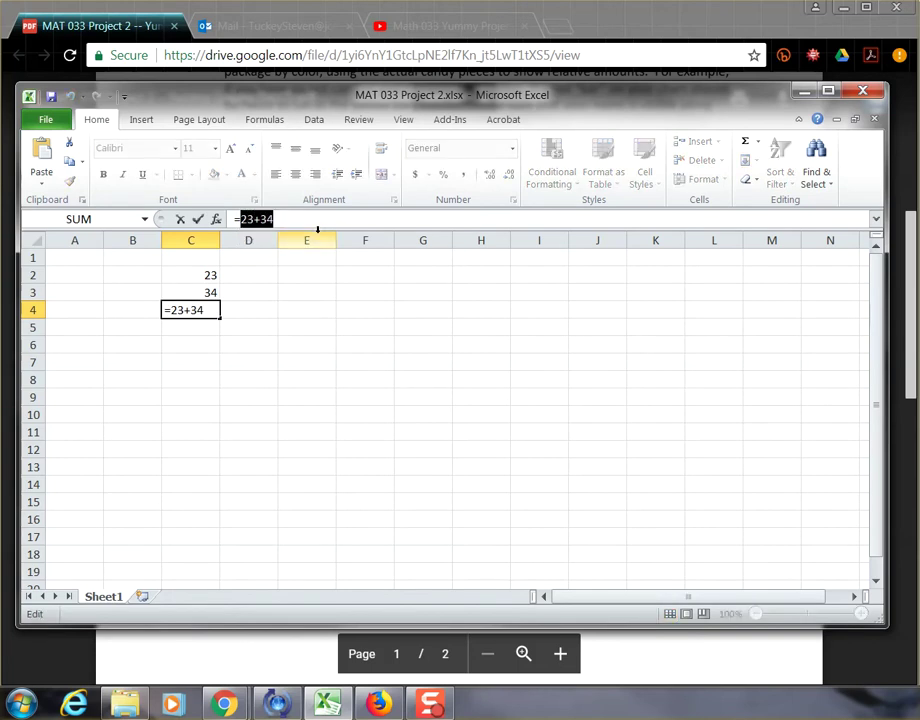
key(BackSpace)
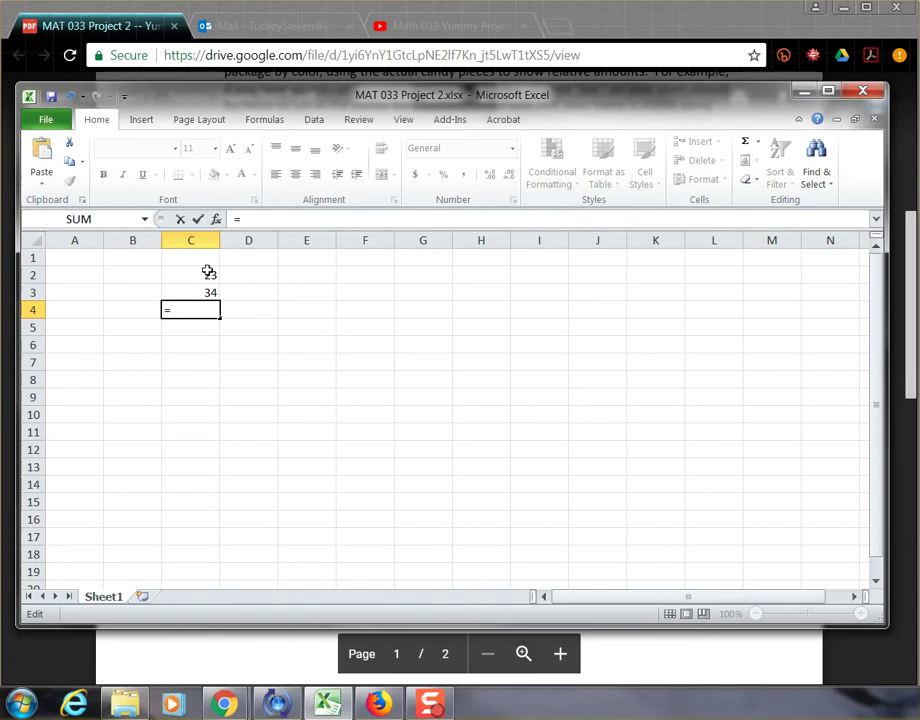
Type C2+C3 after the equals sign in C4's formula.
text(C2+C)
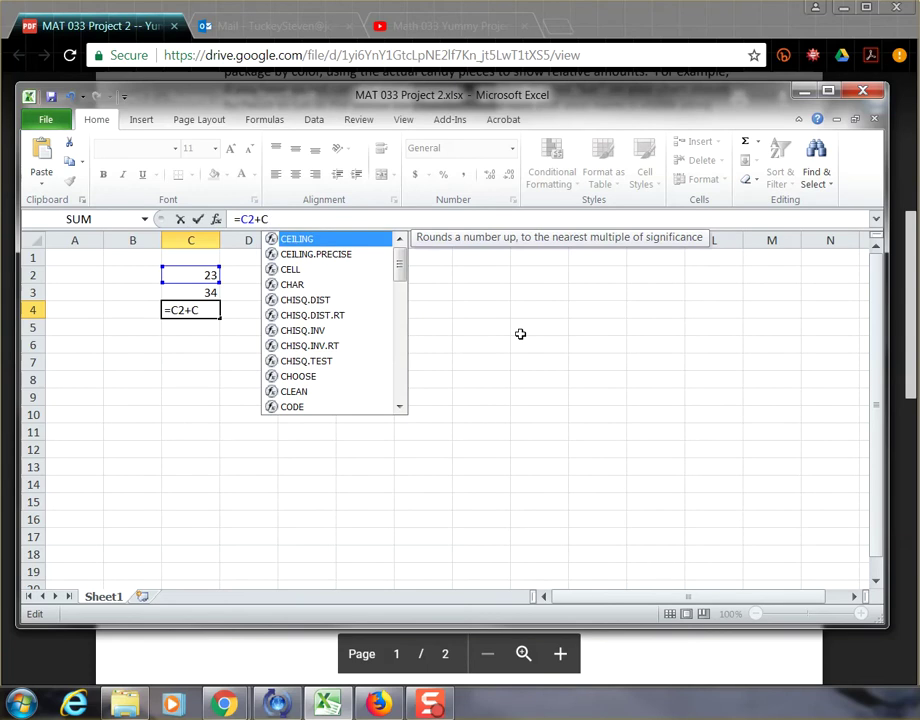
text(3)
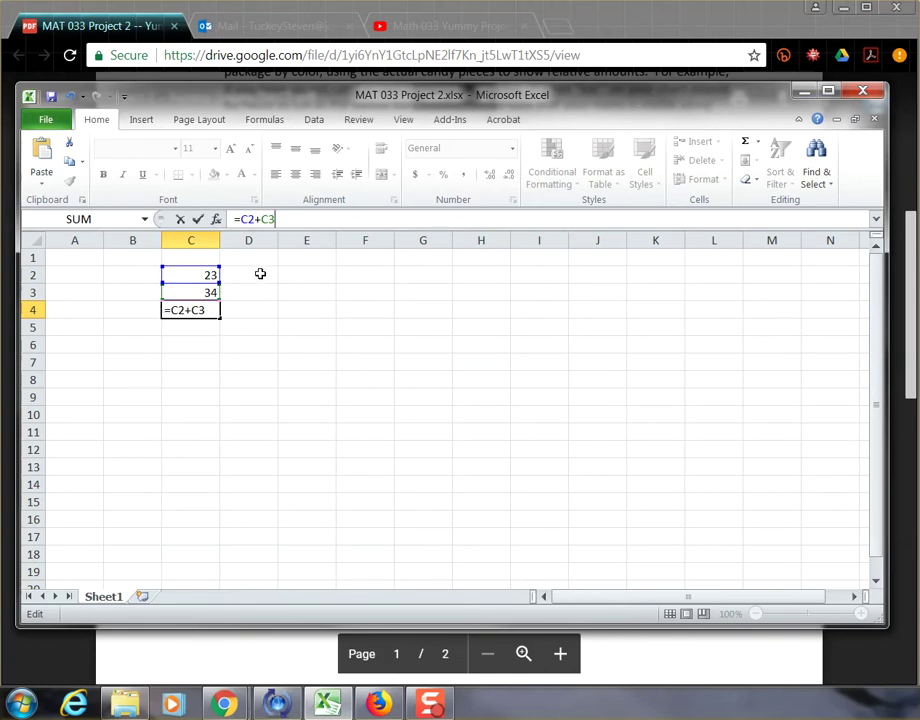
Commit =C2+C3, change C2 to 33 so C4 shows 67, then clear C1:C5.
key(Return)
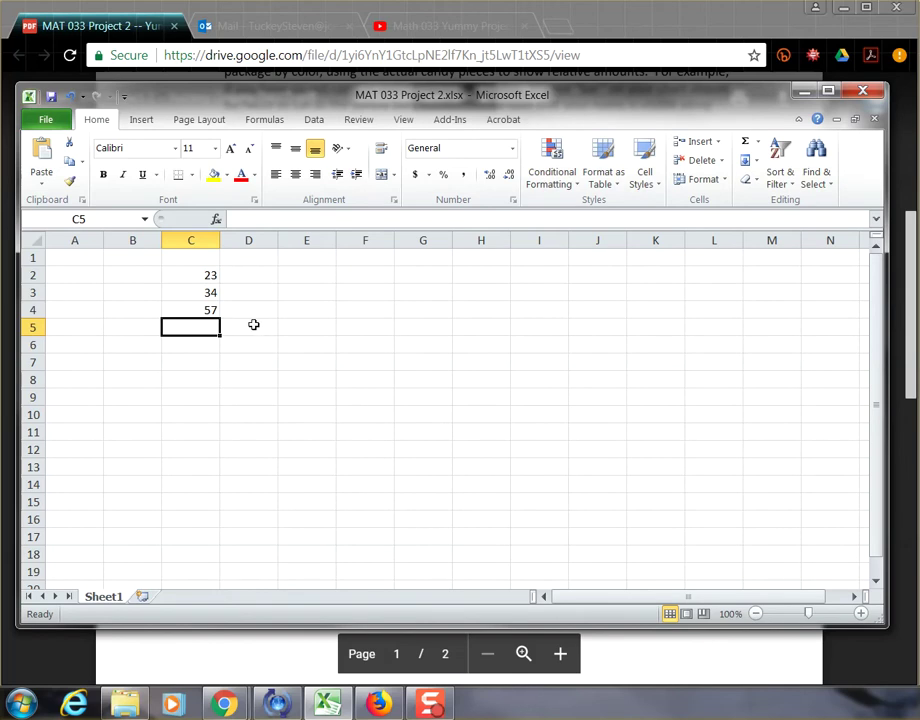
click(194, 310)
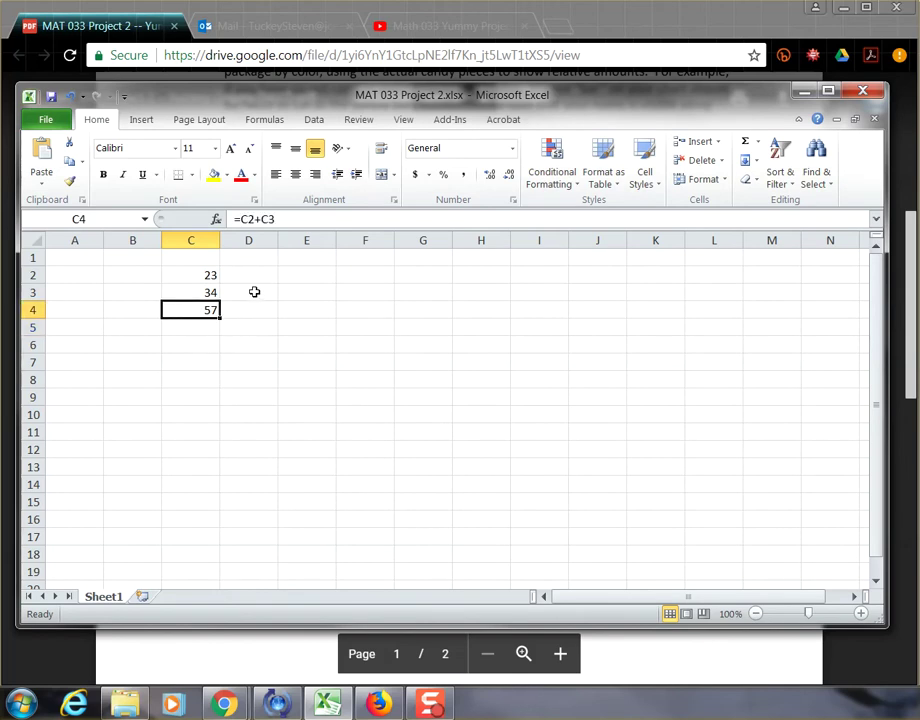
click(188, 276)
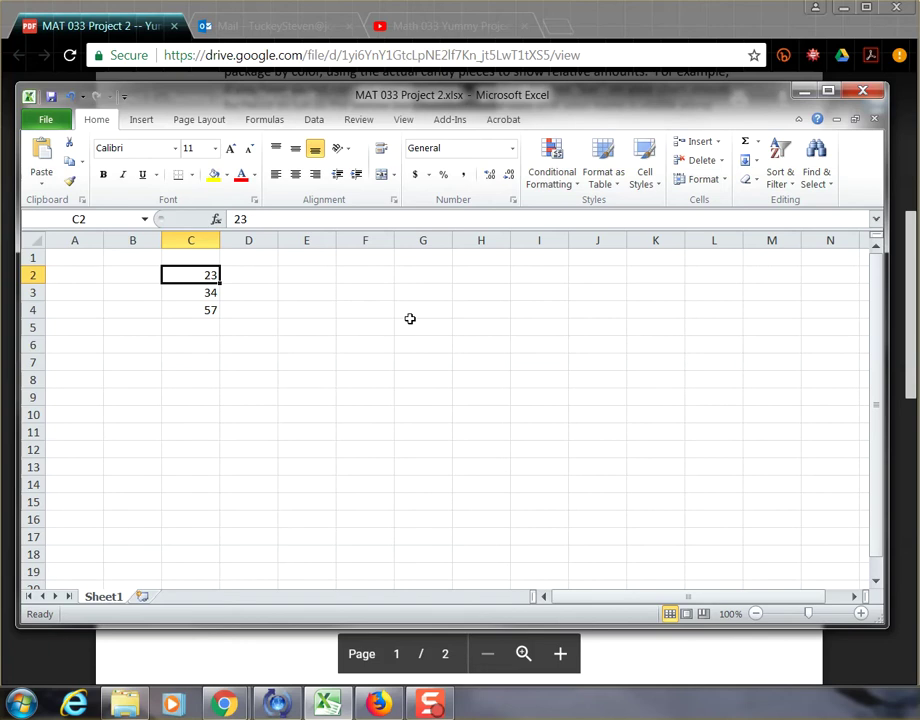
text(33)
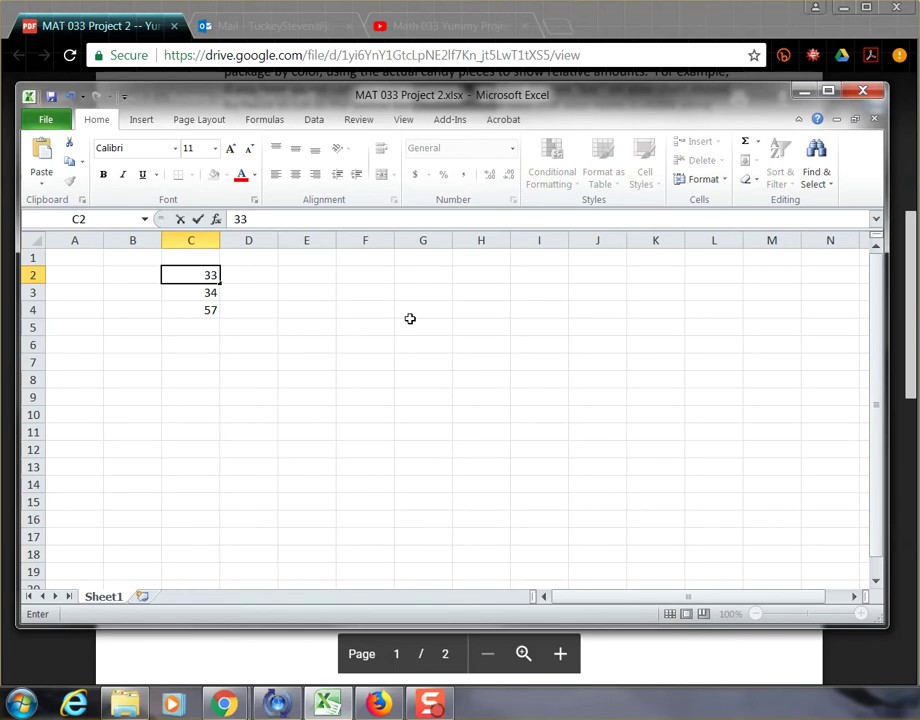
key(Return)
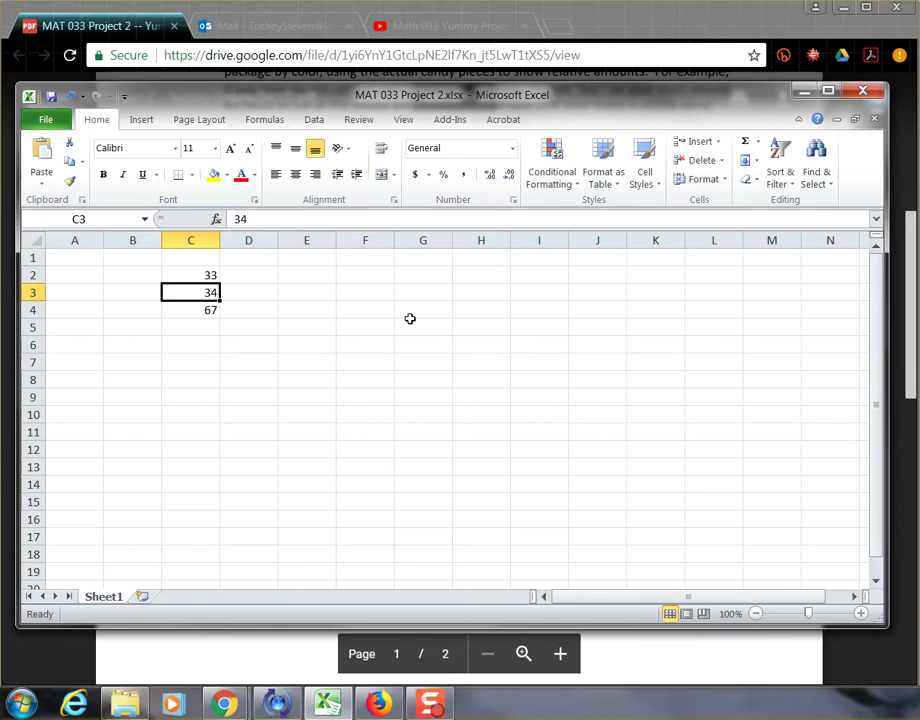
click(194, 310)
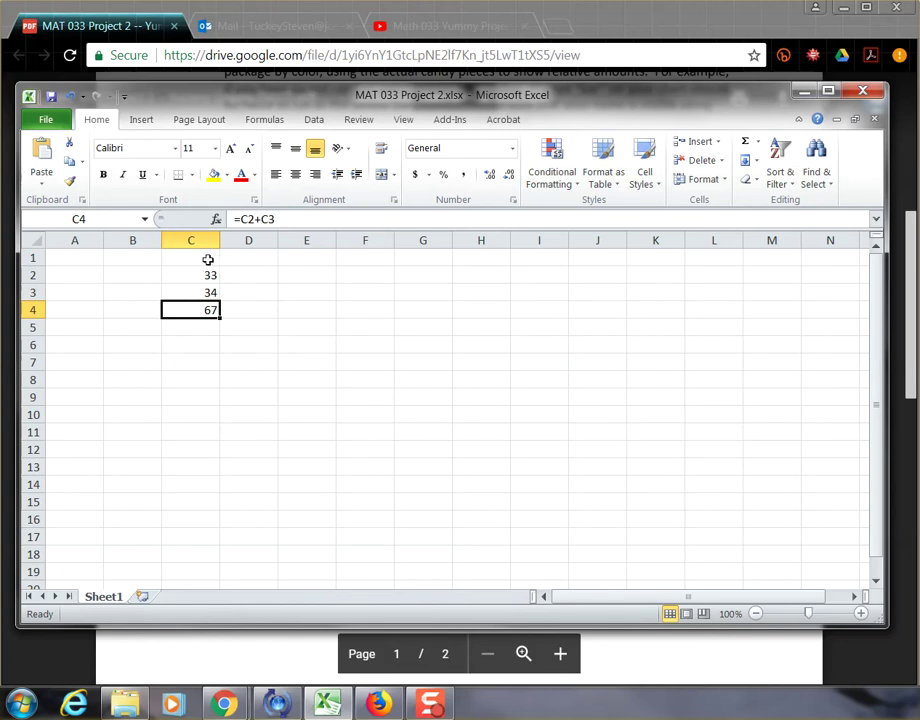
drag(207, 259, 206, 323)
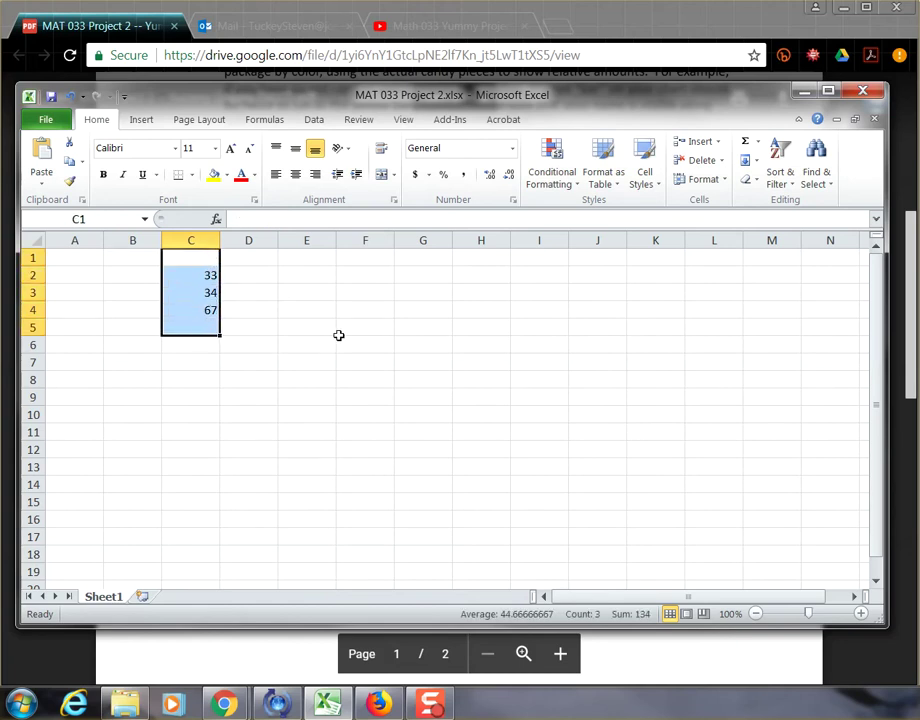
key(Delete)
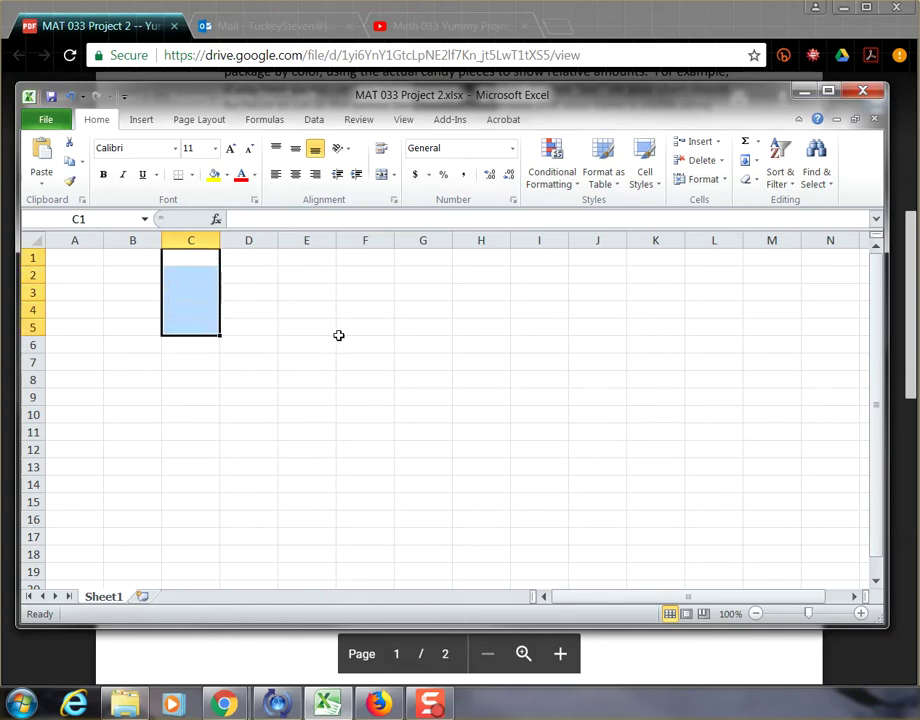
click(133, 273)
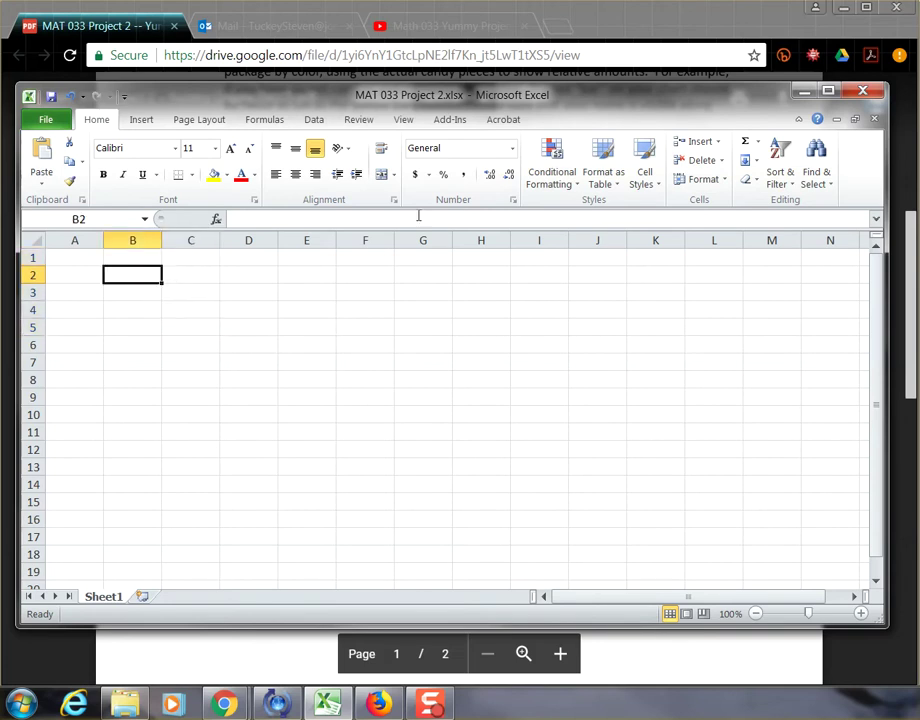
click(133, 28)
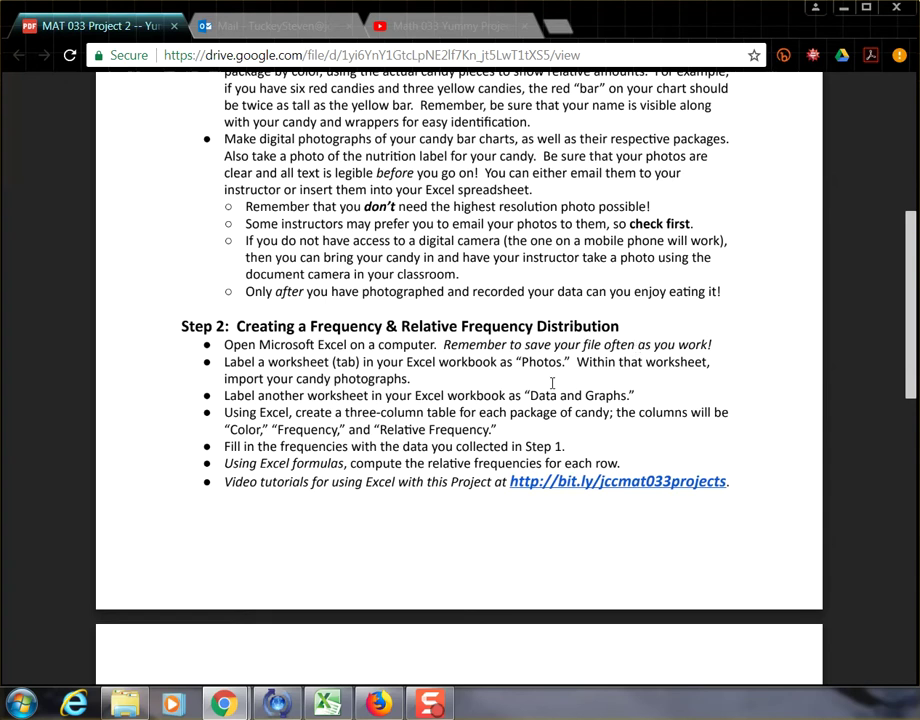
click(328, 700)
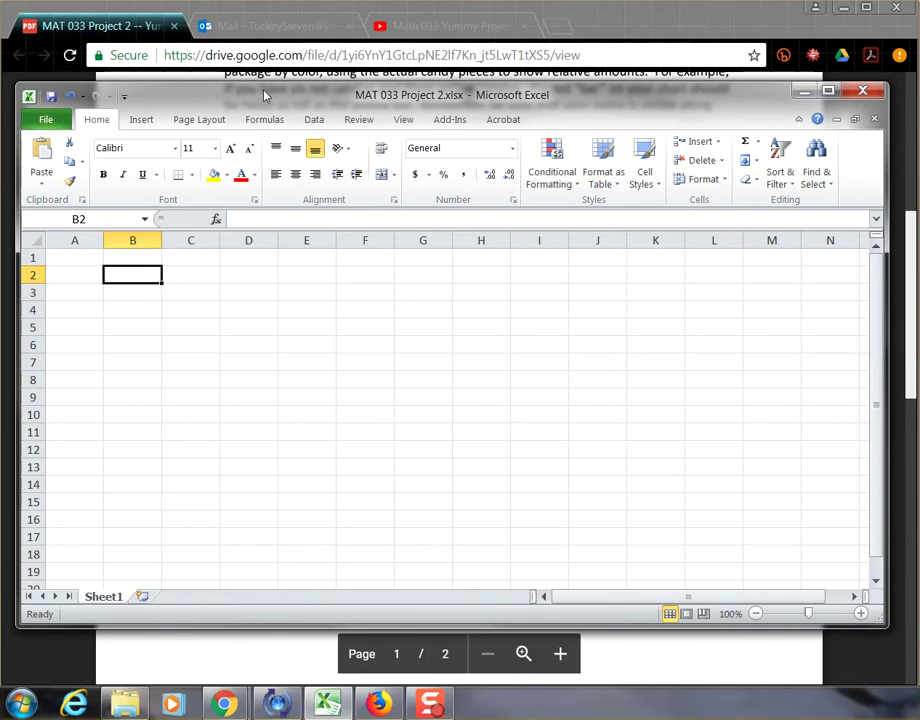
Save the workbook with File > Save and bring the instructions PDF back into view.
click(45, 120)
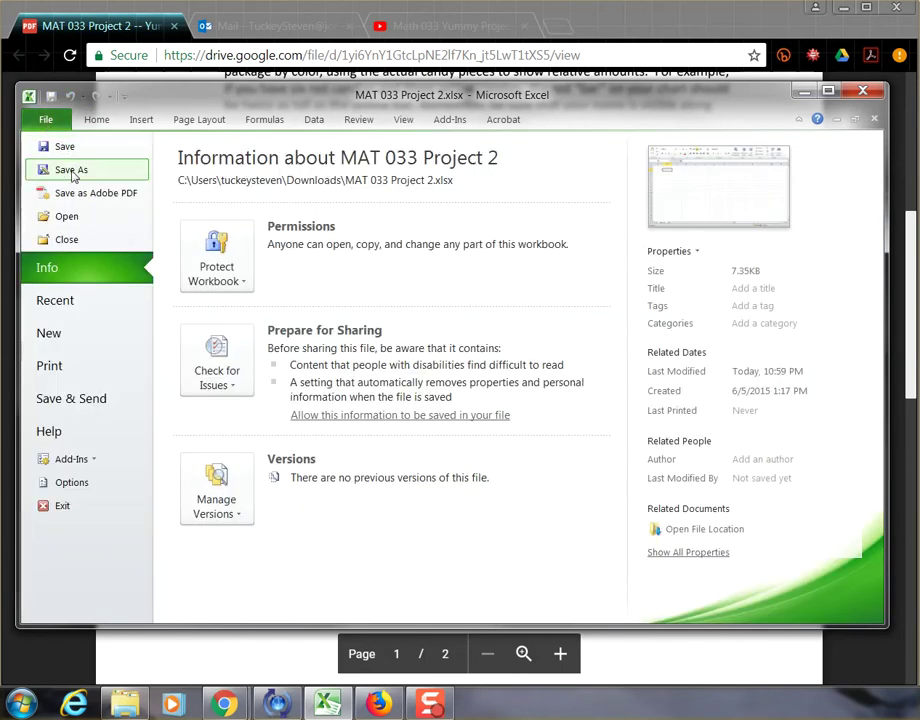
click(65, 147)
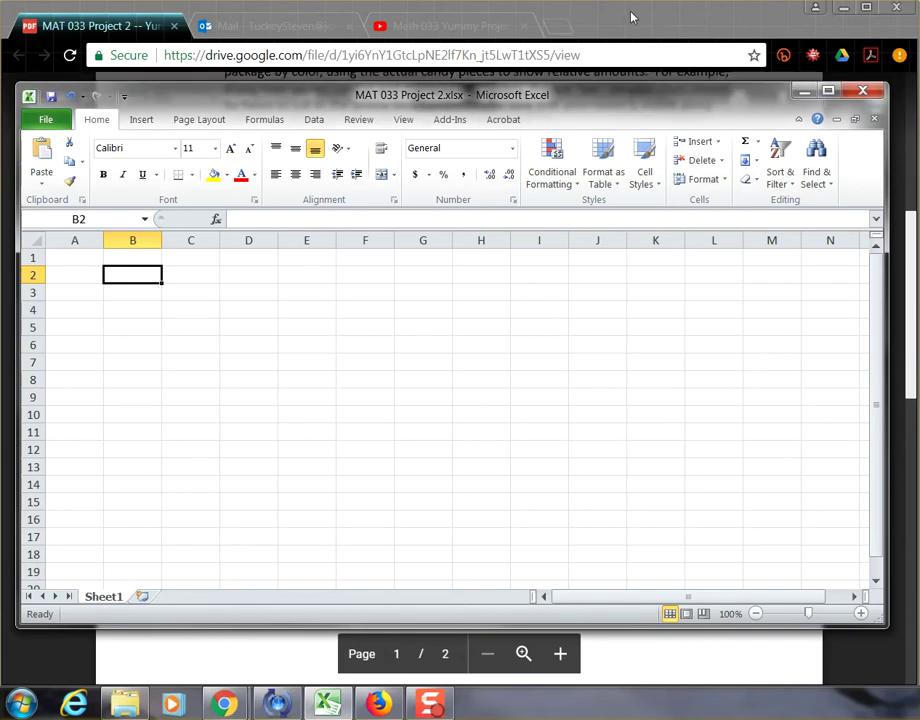
click(697, 78)
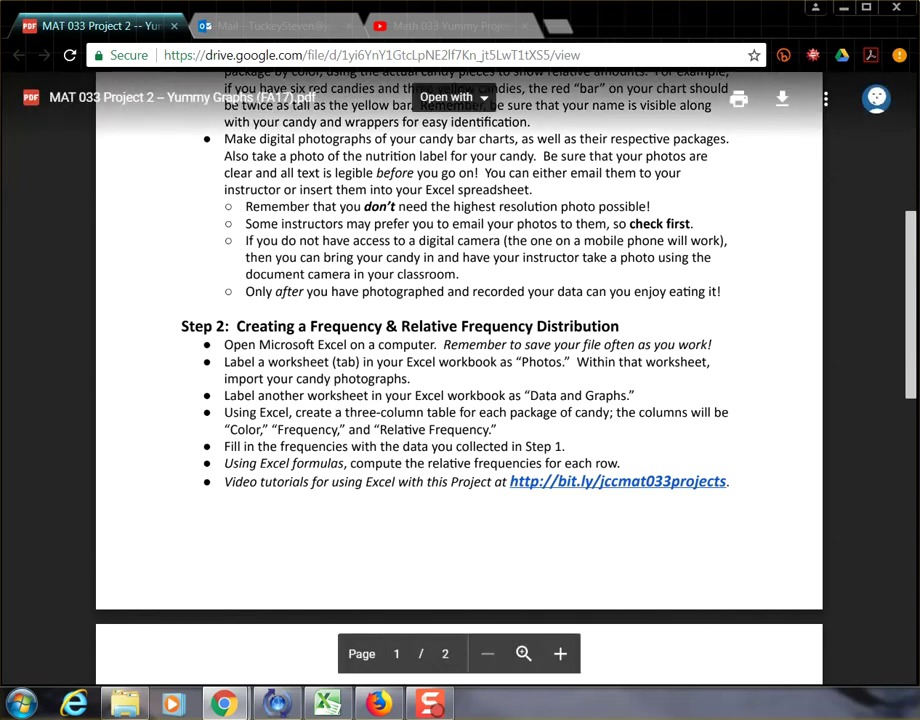
Return to the workbook and rename Sheet1 to 'Photos'.
click(328, 705)
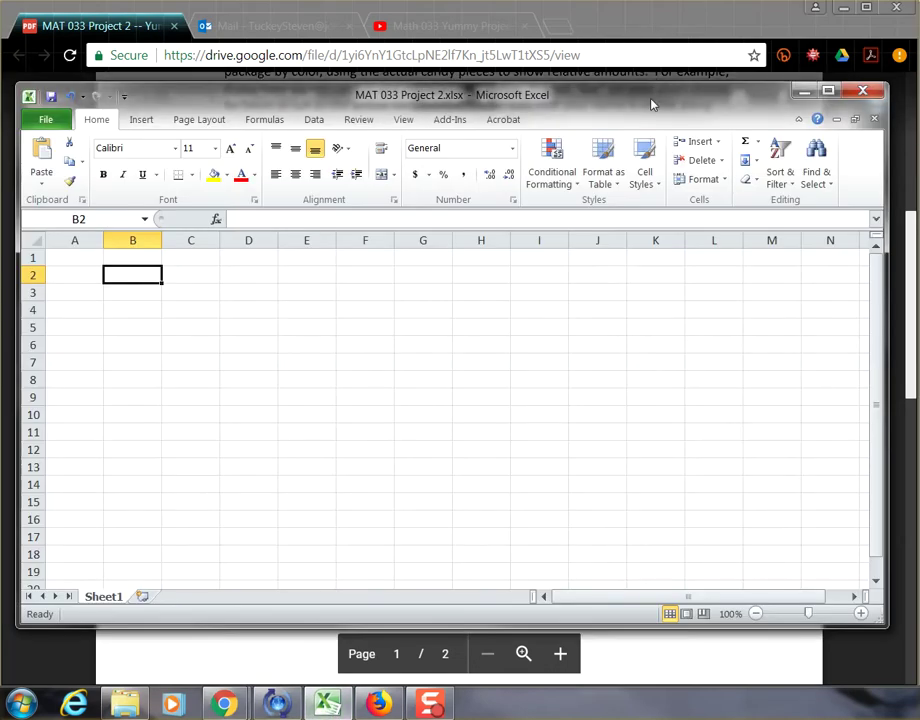
drag(651, 104, 657, 102)
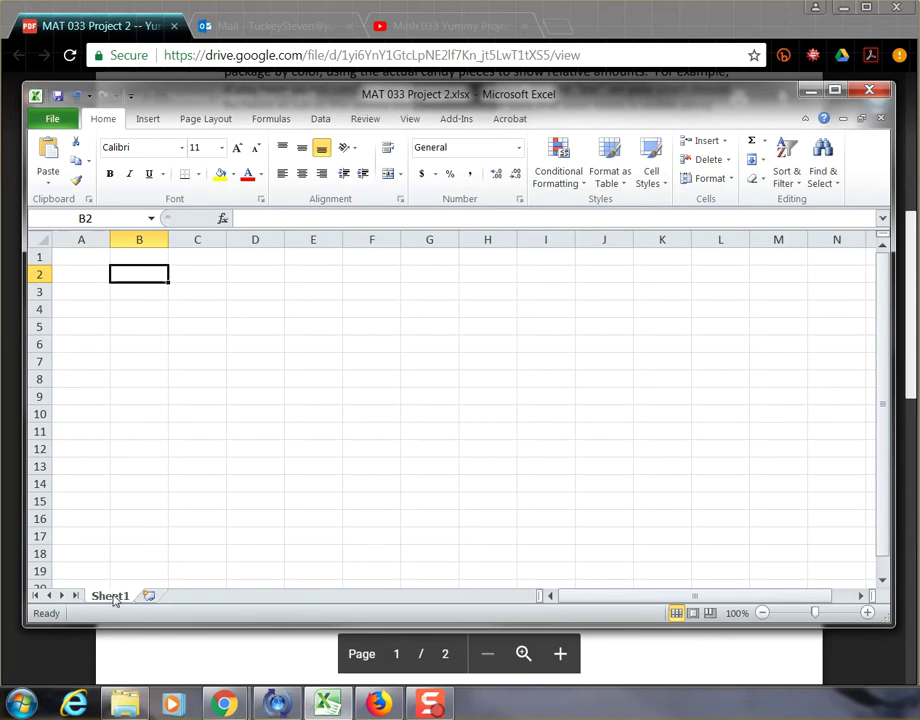
double_click(112, 596)
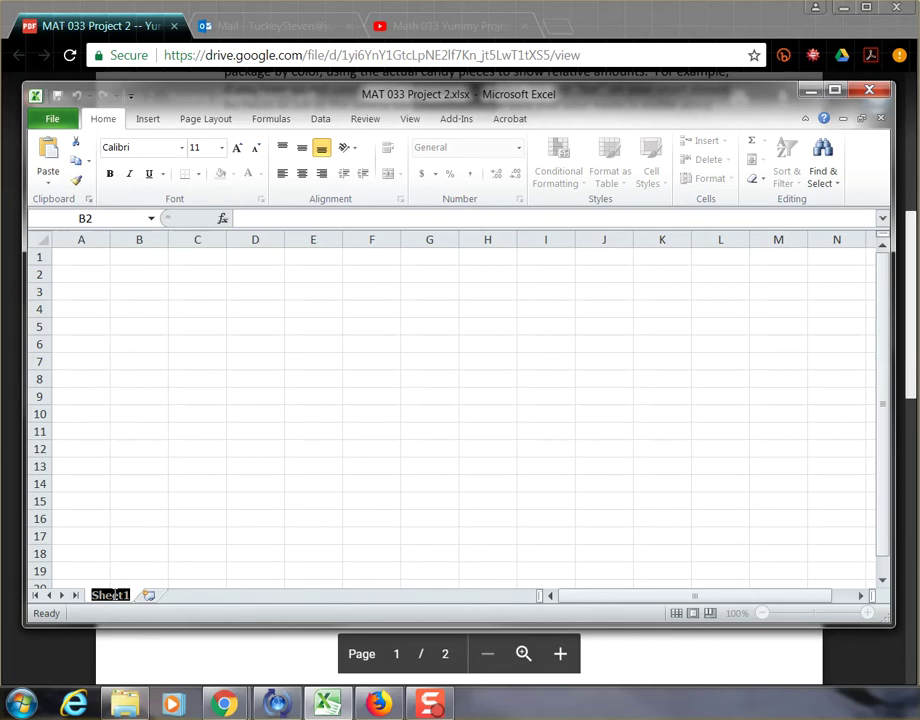
text(Photos)
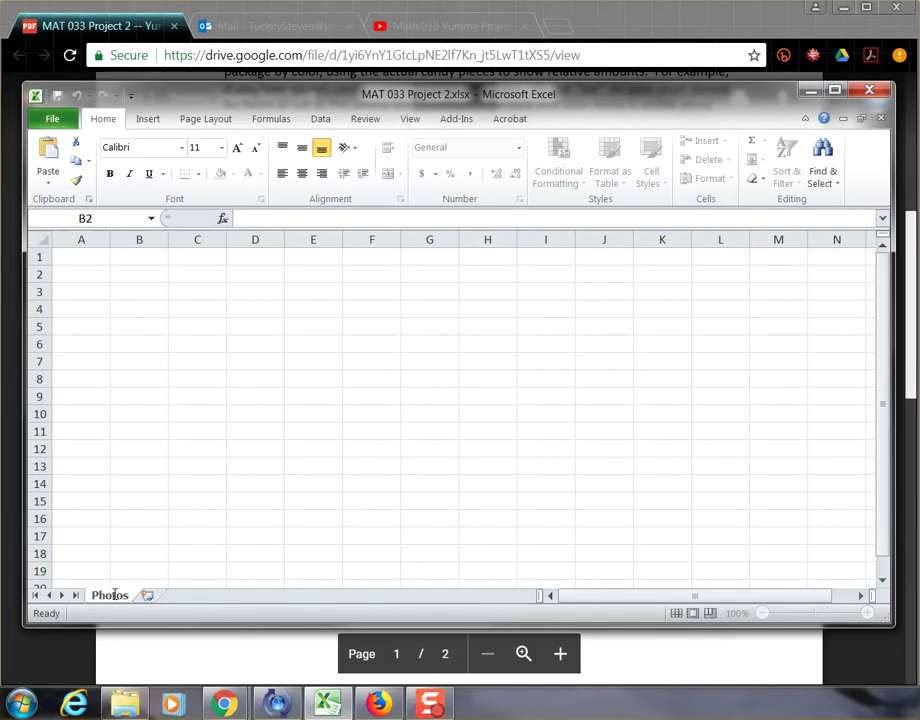
key(Return)
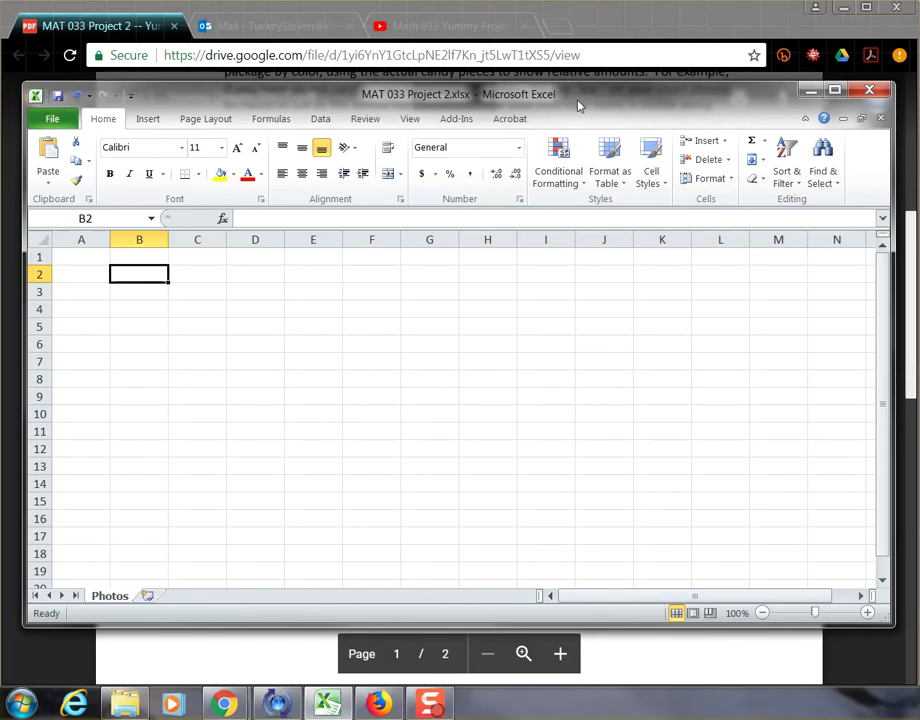
drag(578, 106, 635, 133)
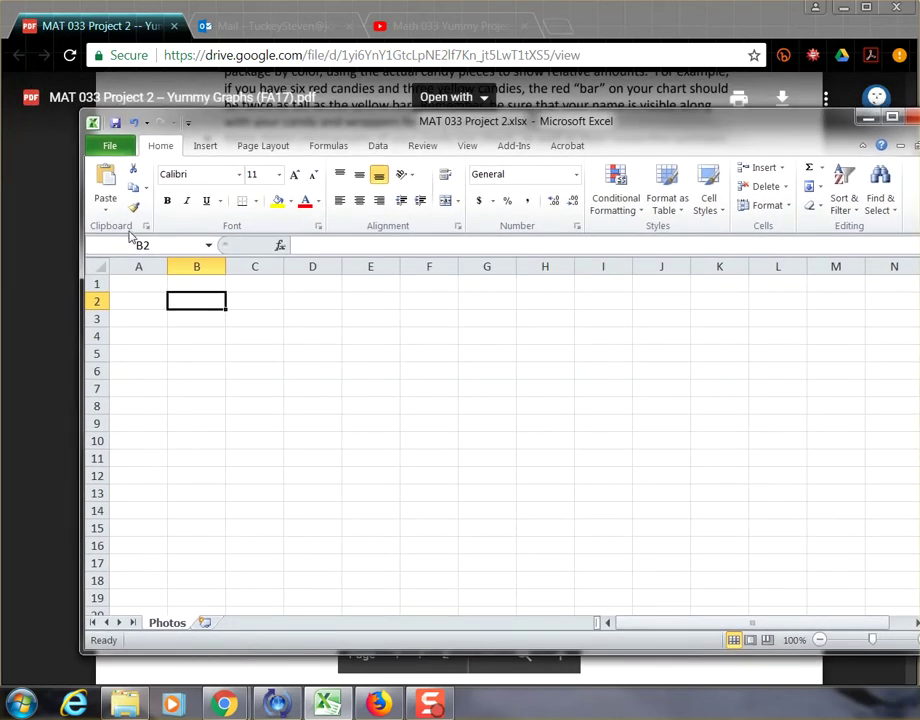
click(60, 251)
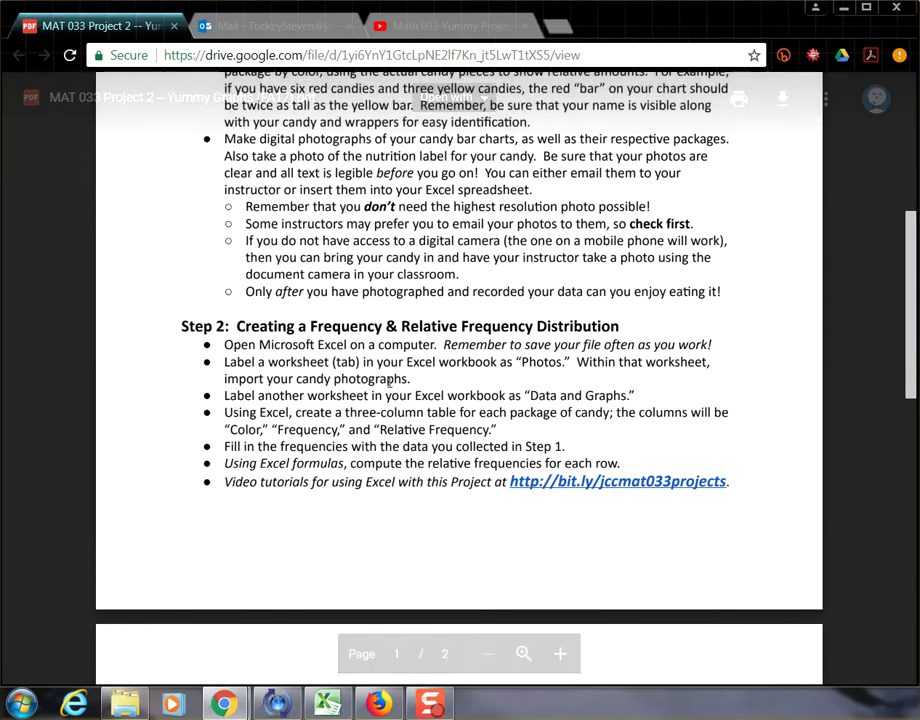
key(alt+Tab)
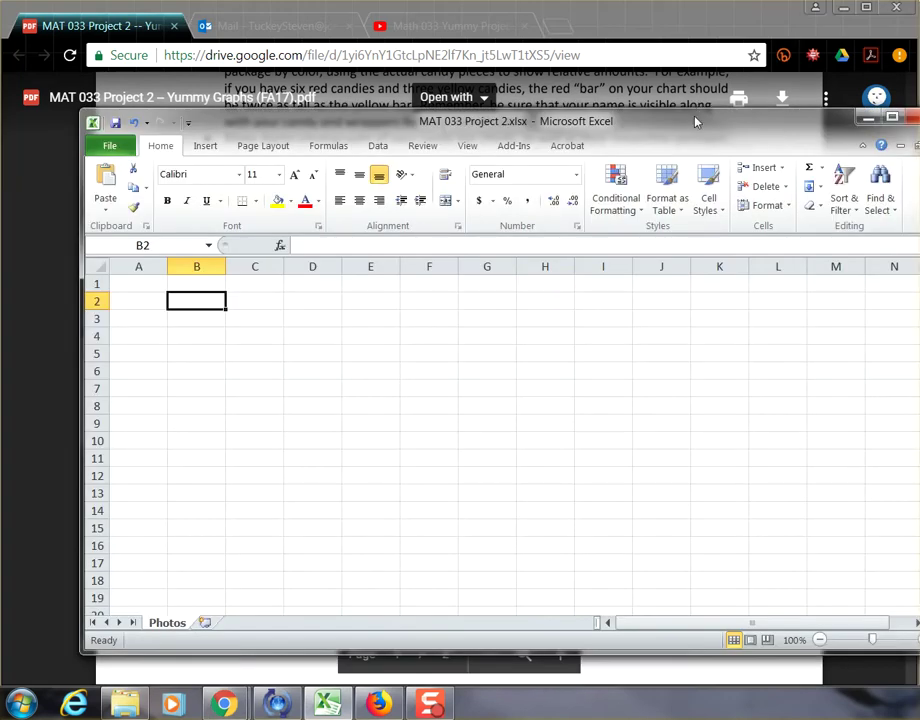
drag(692, 128, 631, 101)
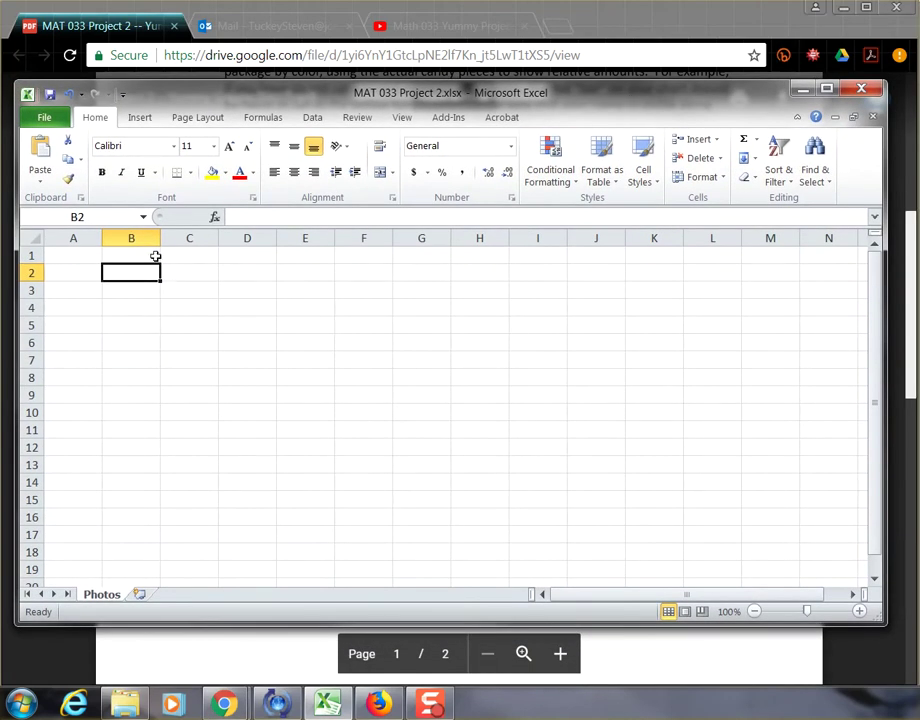
click(80, 256)
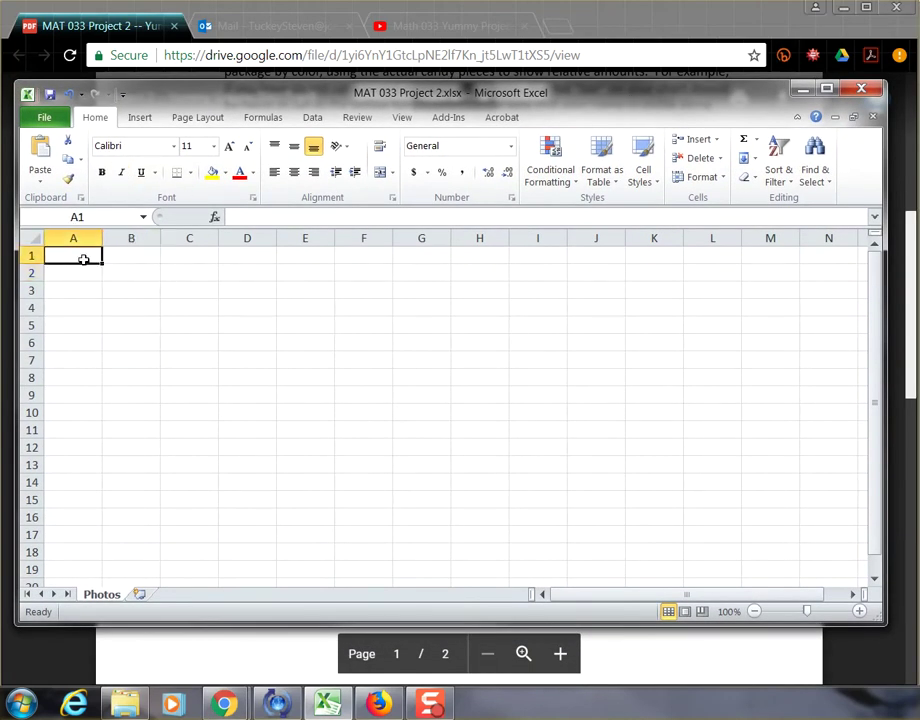
click(142, 273)
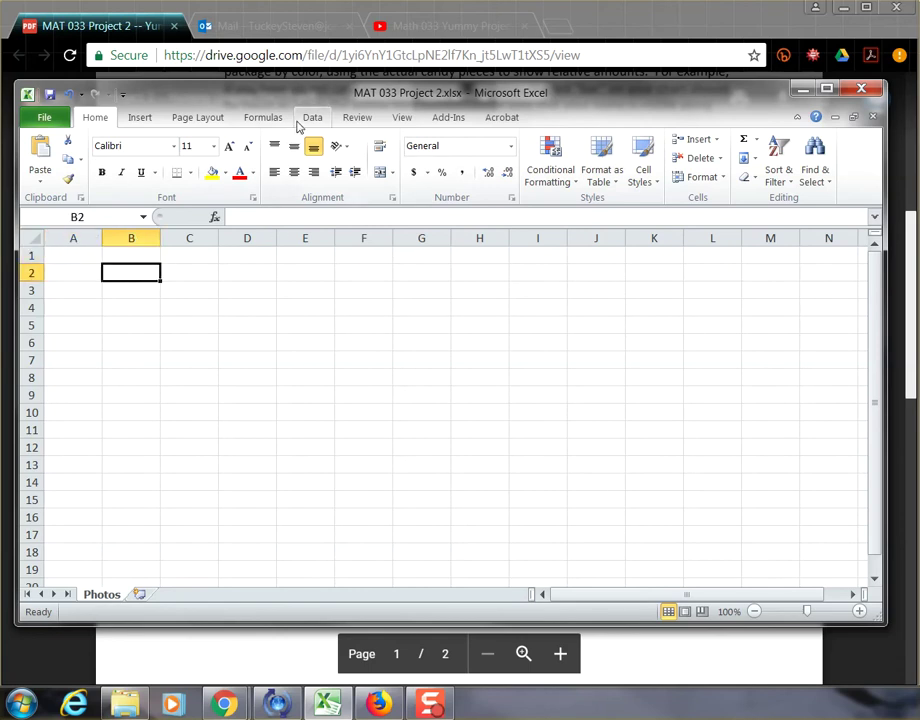
Insert image (1).jpeg from the Downloads folder onto the Photos sheet.
click(141, 118)
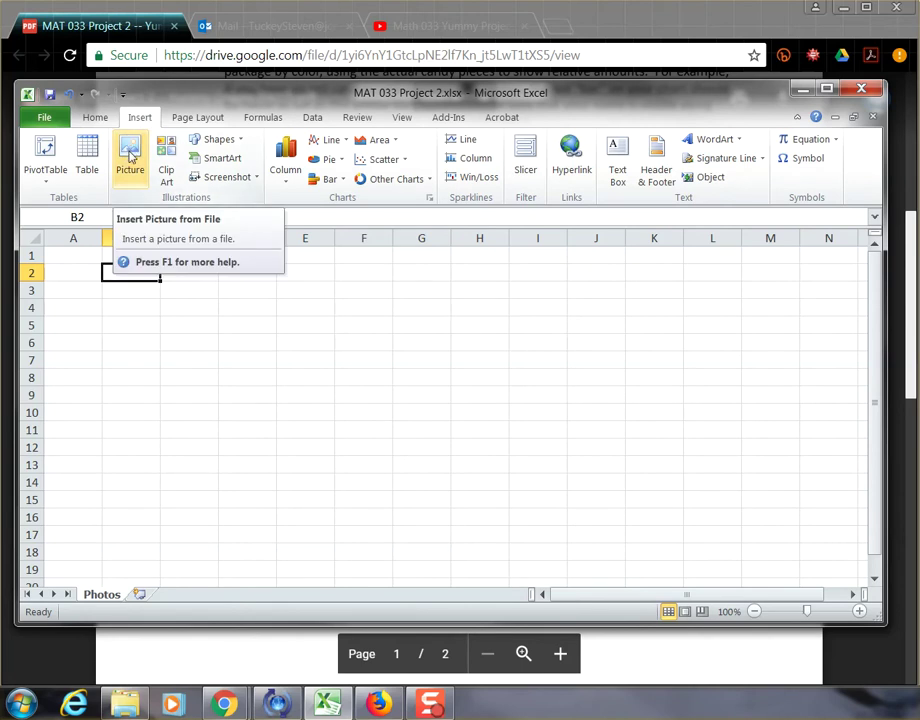
click(136, 168)
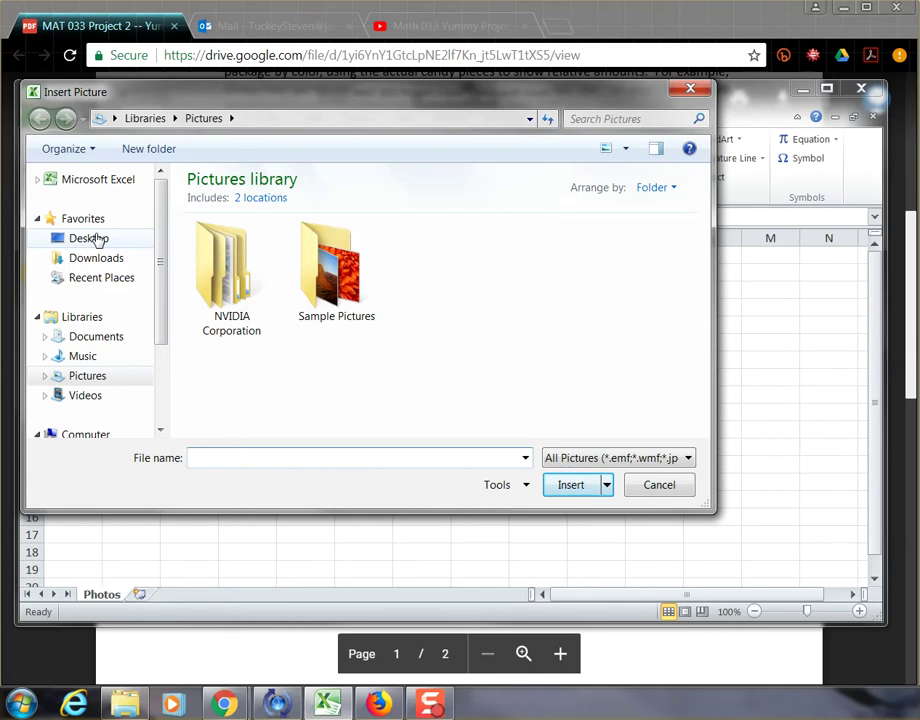
click(89, 238)
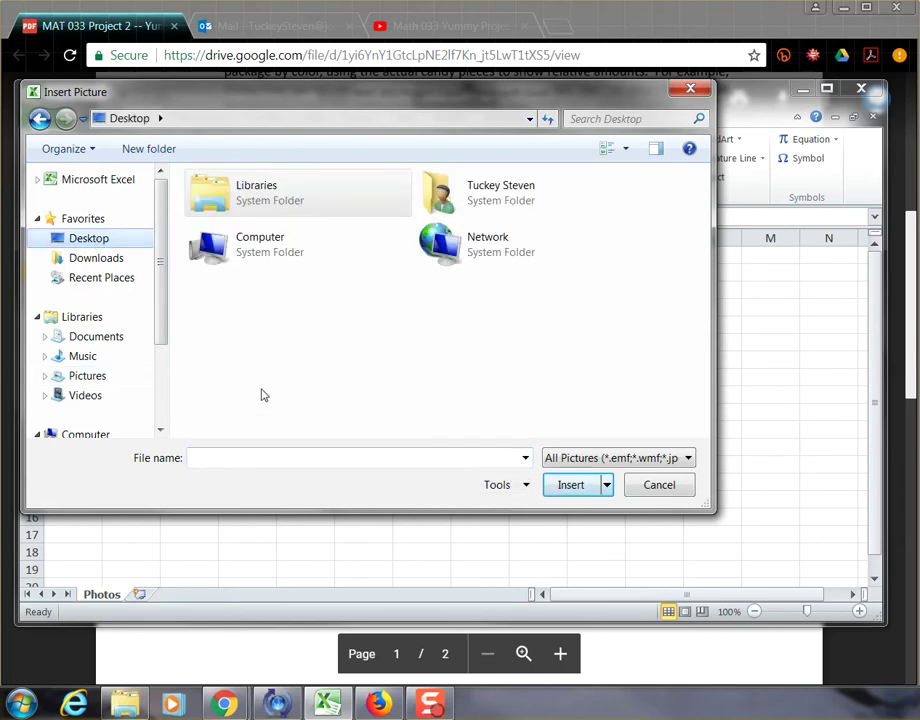
click(96, 264)
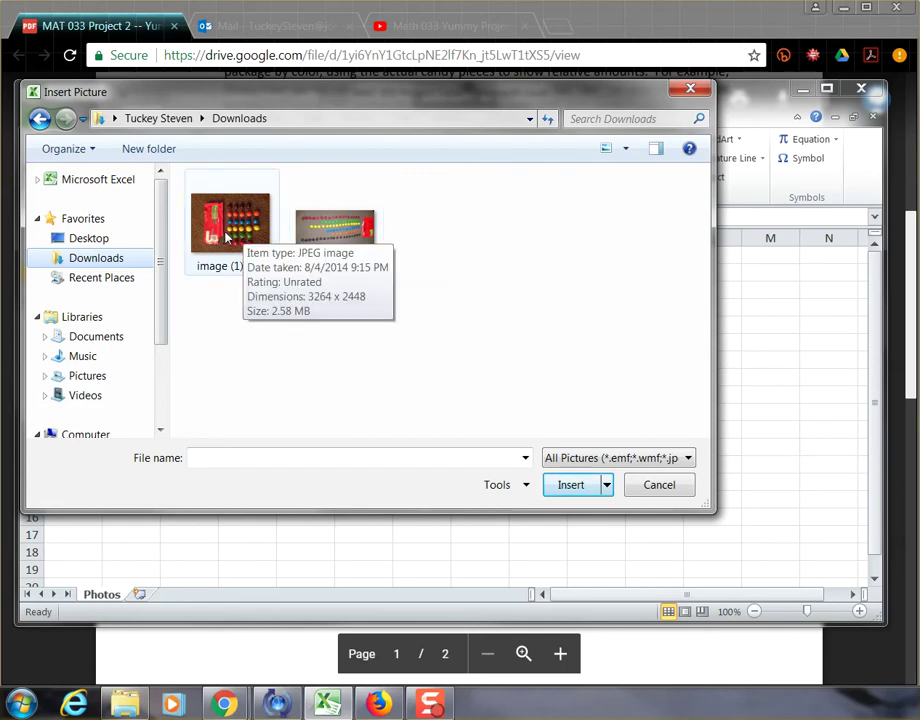
double_click(237, 234)
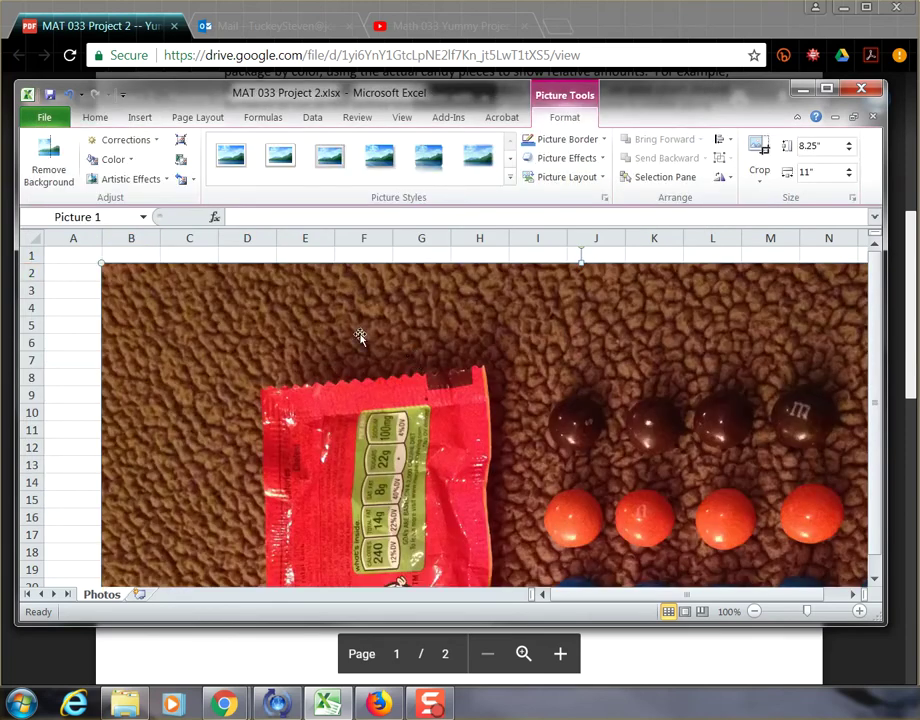
Drag the first candy photo down and right, then back up and left.
scroll(515, 405, down, 6)
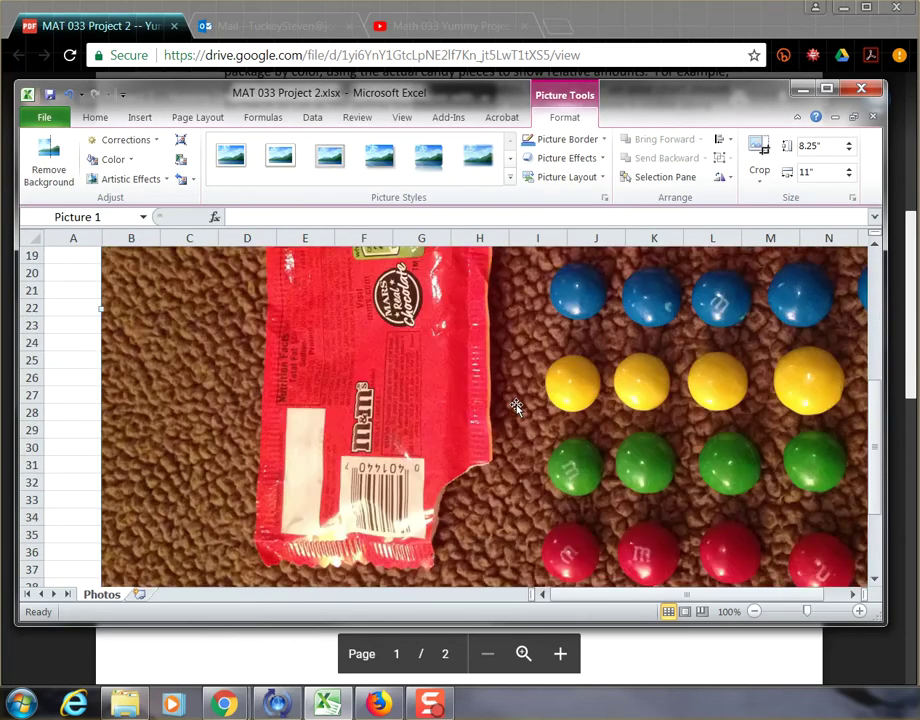
scroll(515, 405, down, 5)
scroll(515, 405, up, 6)
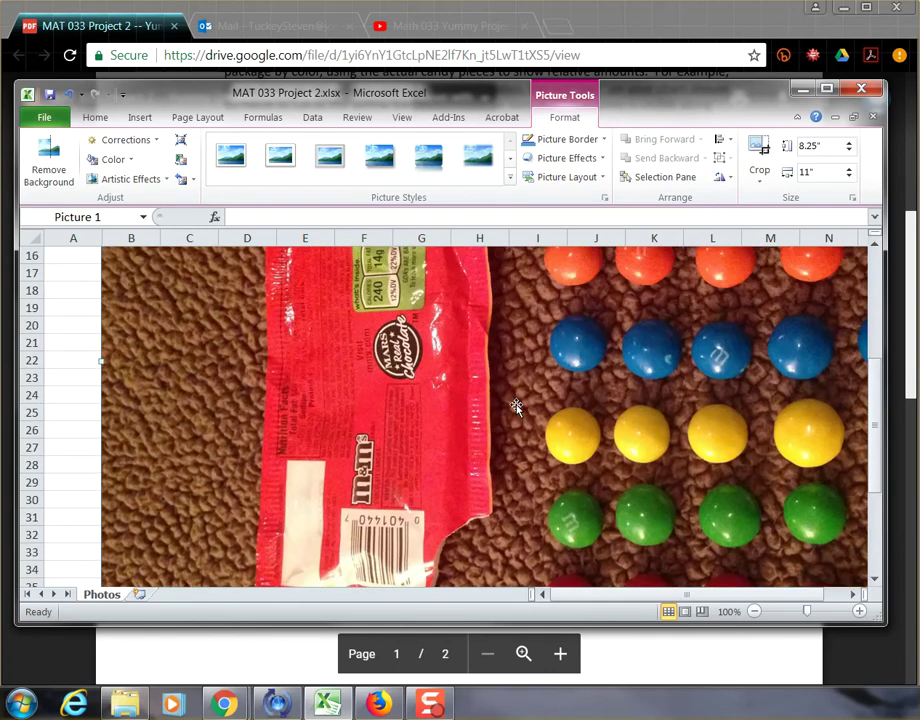
scroll(515, 405, up, 5)
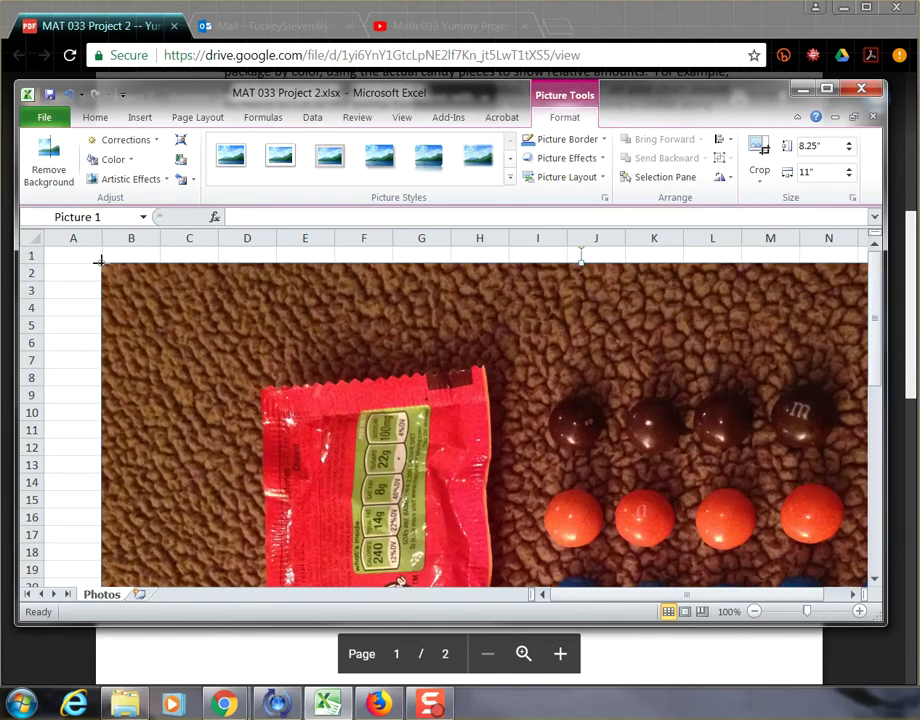
drag(100, 260, 399, 443)
scroll(290, 399, down, 3)
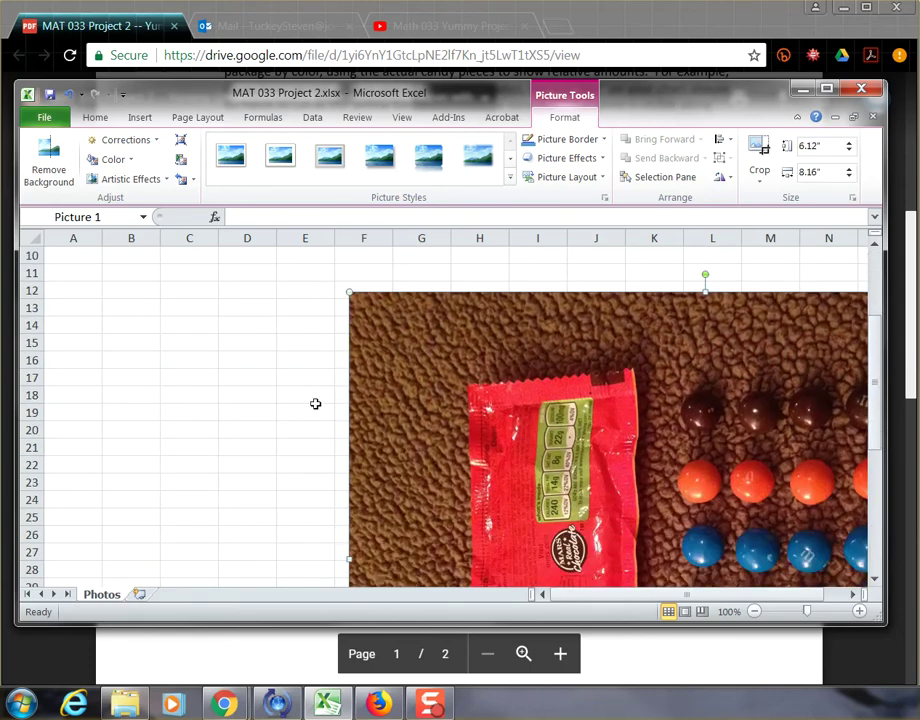
drag(472, 422, 205, 383)
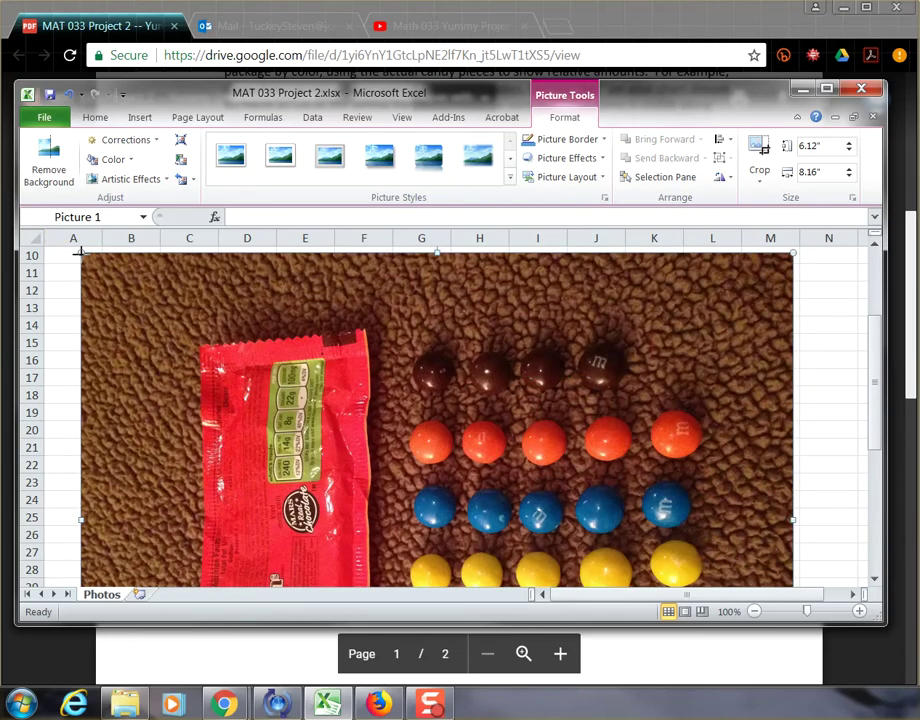
Shrink the first candy photo to 2.49" by 3.32" at the sheet's top-left.
drag(80, 253, 298, 436)
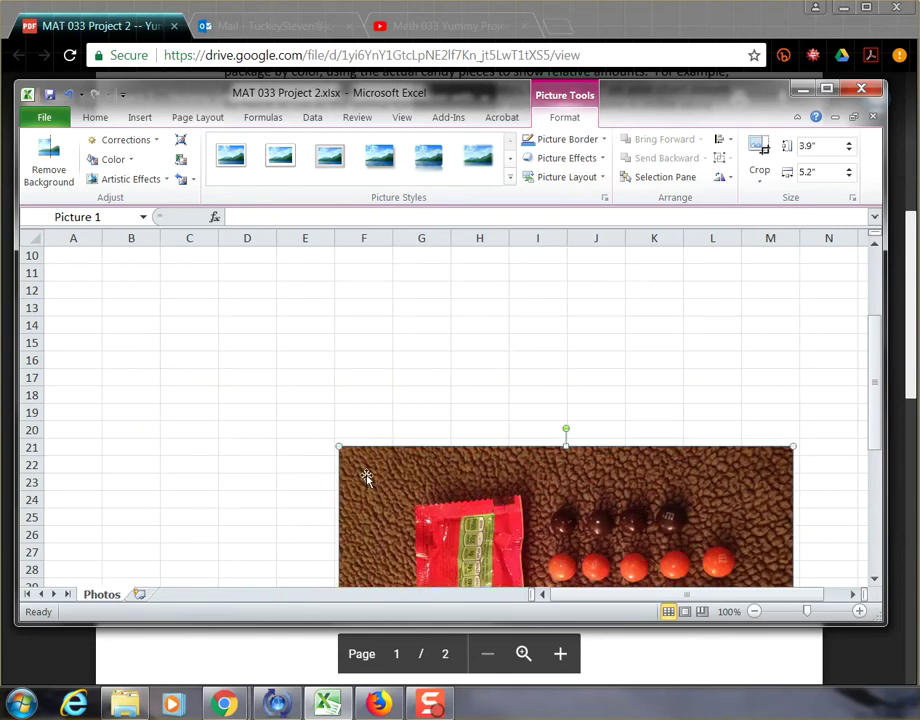
drag(372, 478, 176, 267)
scroll(107, 312, up, 2)
scroll(107, 312, up, 1)
drag(198, 420, 130, 305)
scroll(598, 435, down, 2)
scroll(600, 437, up, 1)
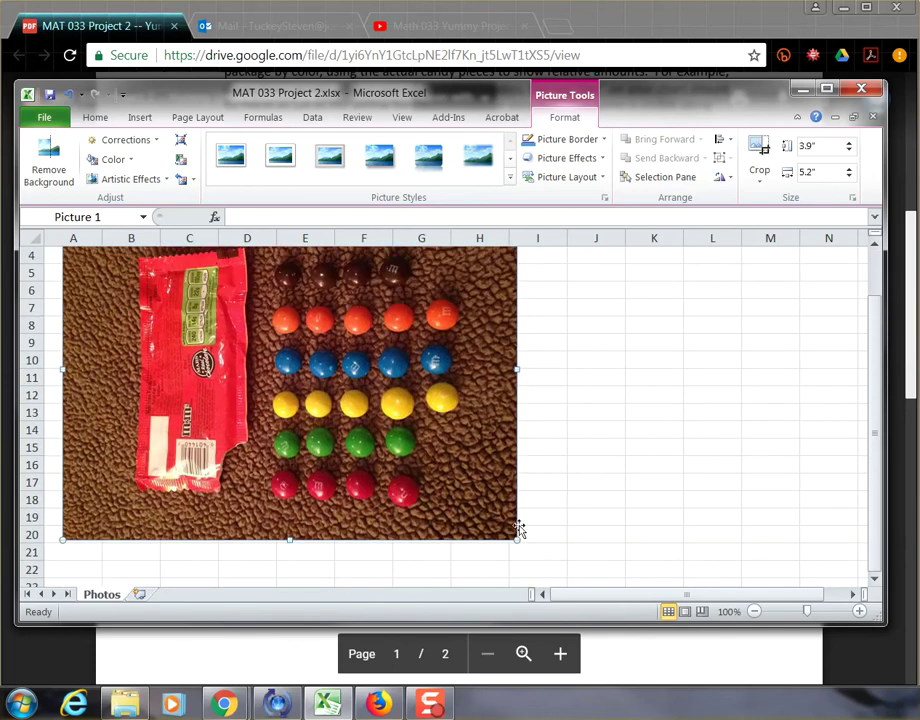
drag(516, 540, 352, 324)
scroll(386, 370, up, 1)
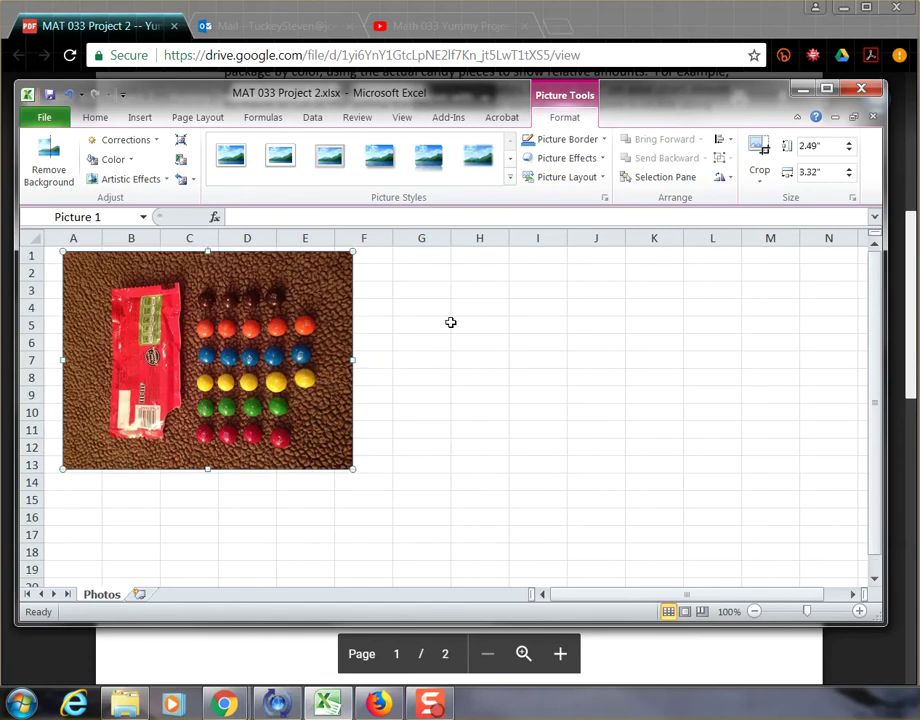
Insert the second candy photo, image (3).jpeg, from a file via Insert > Picture.
click(421, 273)
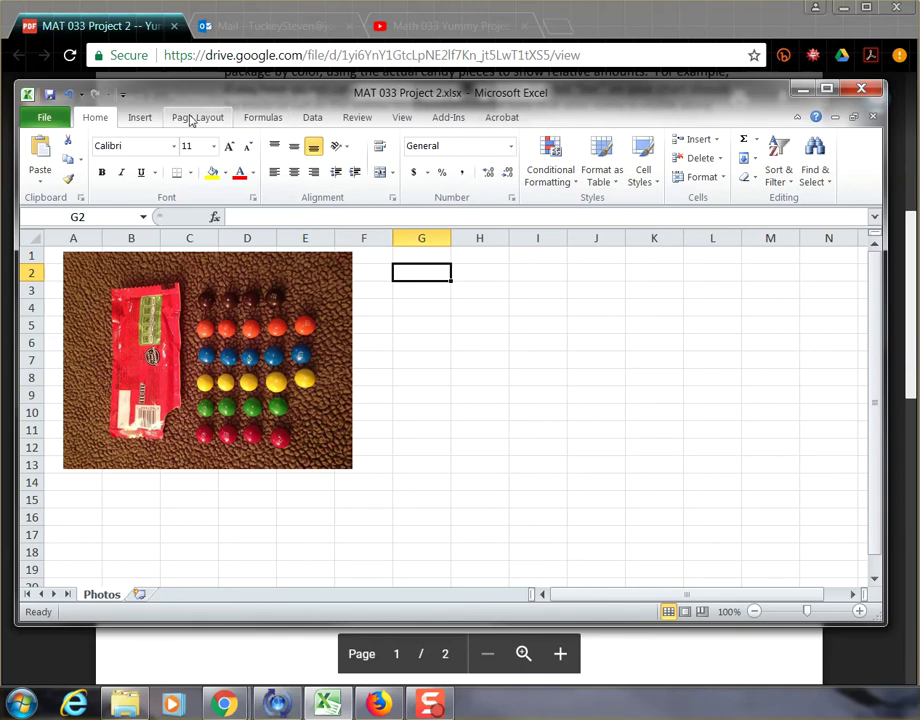
click(140, 118)
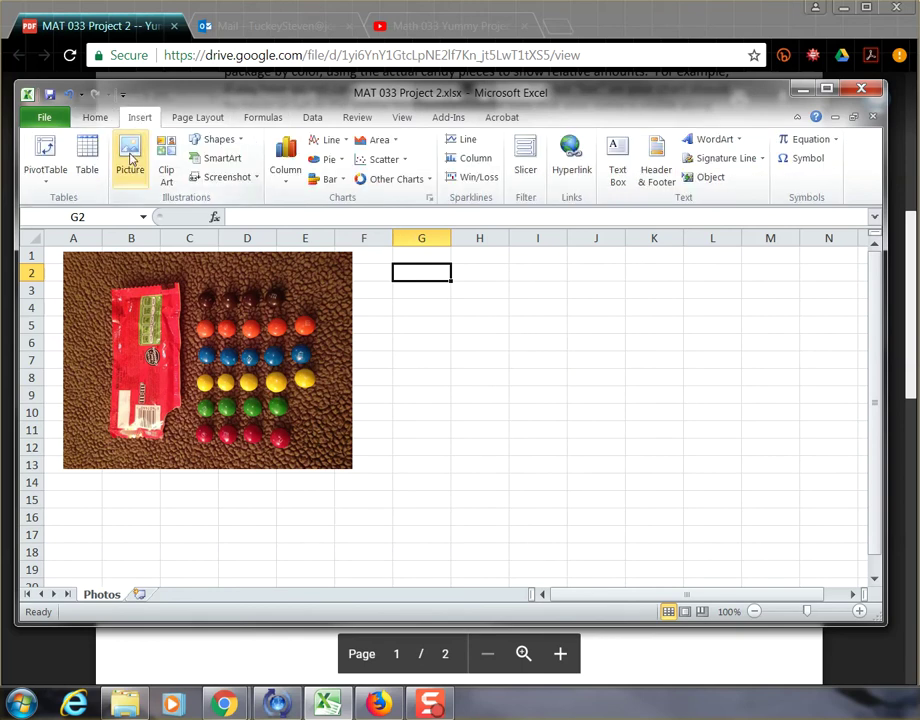
click(131, 158)
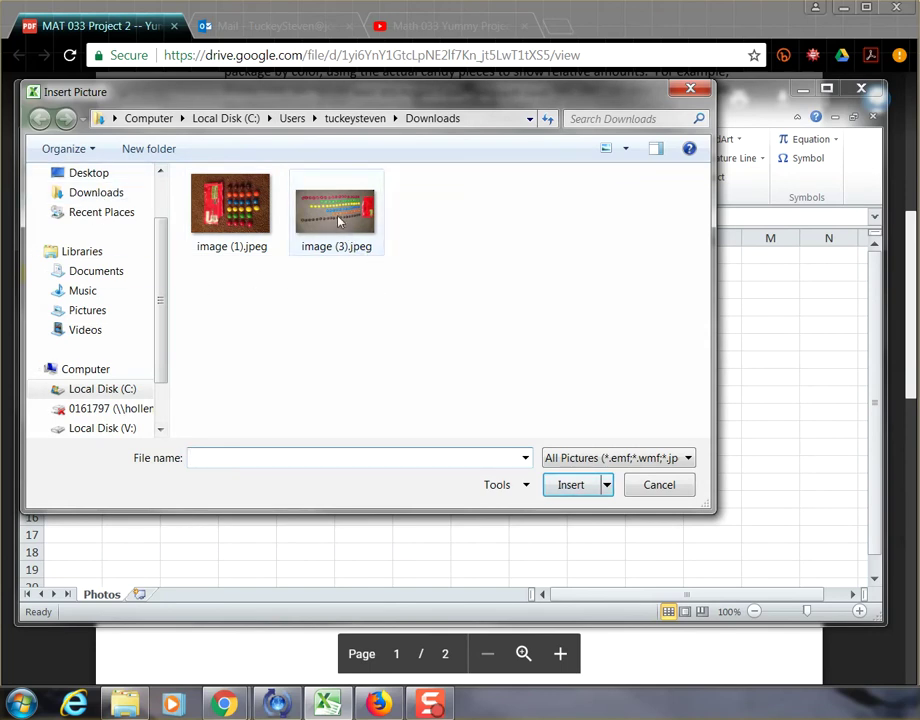
double_click(338, 222)
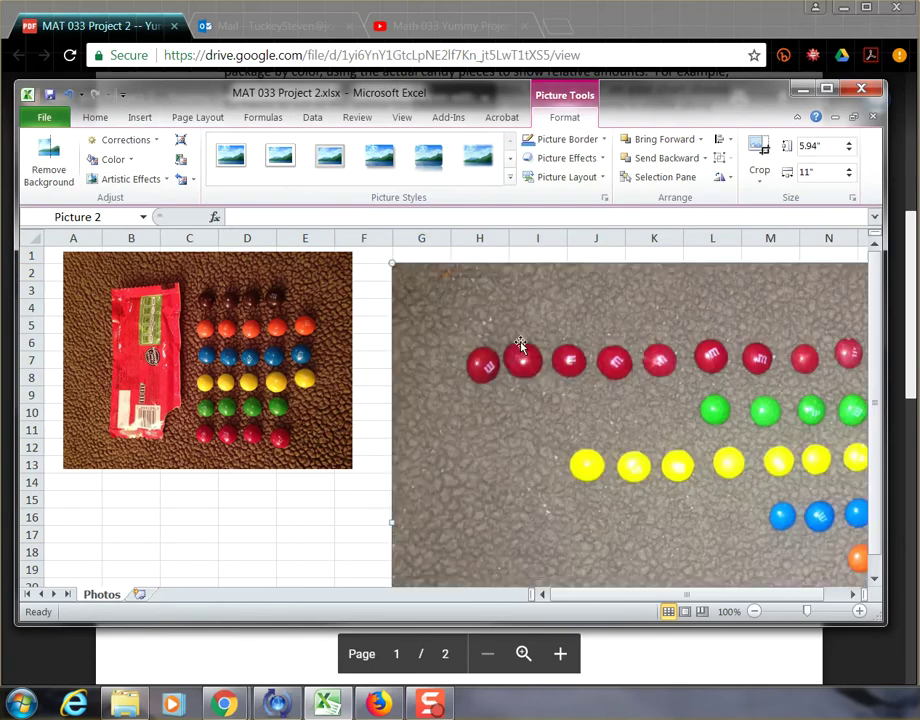
Shrink the second photo to 1.95" by 3.62" and place it beside the first at column F.
drag(391, 262, 735, 447)
drag(815, 536, 446, 339)
drag(372, 259, 500, 329)
drag(566, 429, 669, 421)
drag(739, 517, 459, 373)
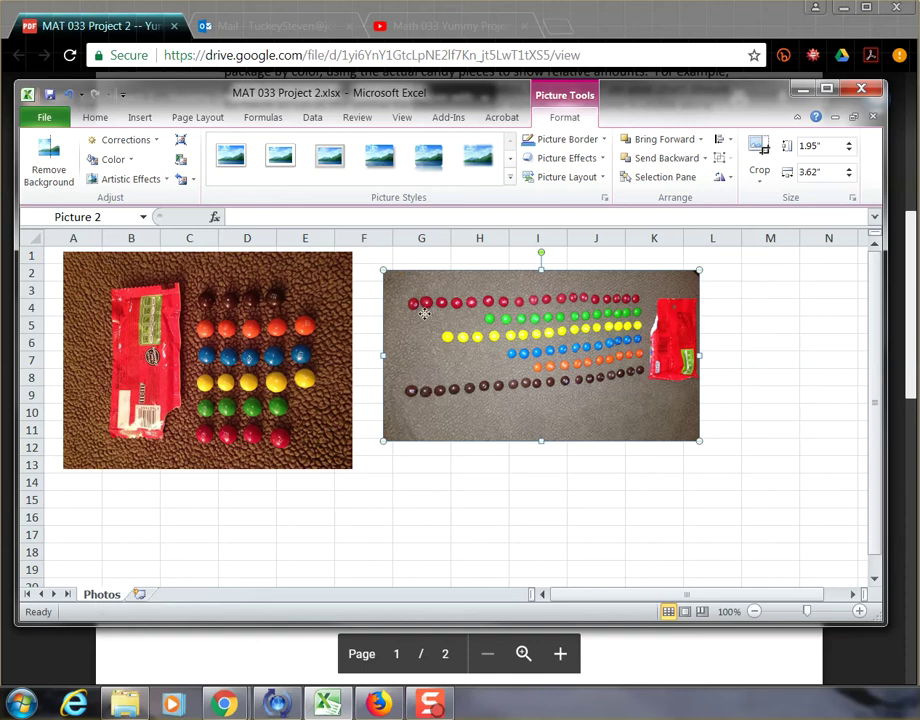
drag(424, 313, 403, 295)
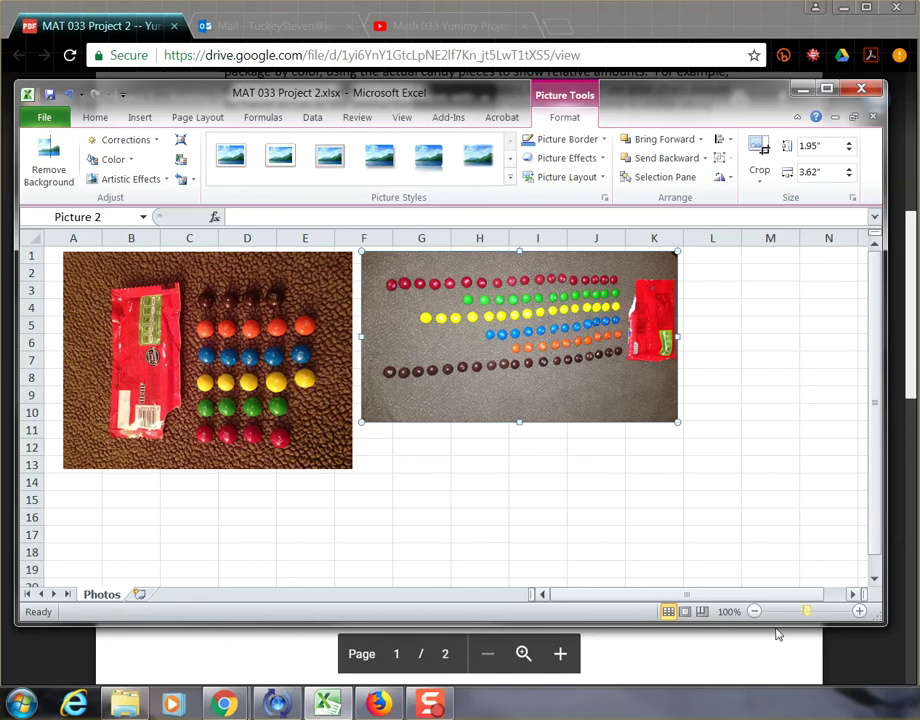
click(832, 679)
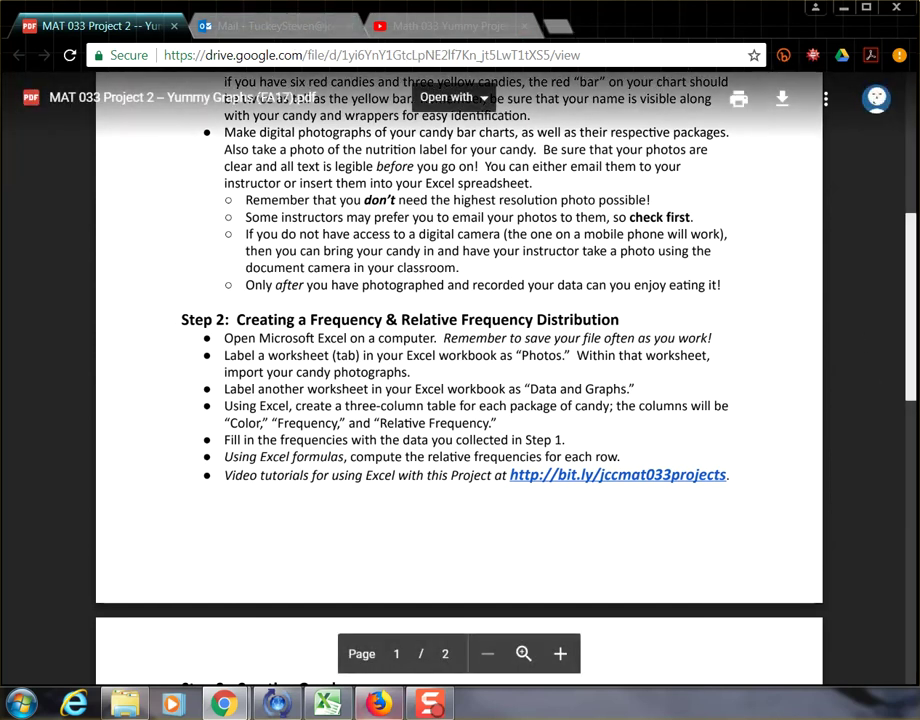
click(327, 704)
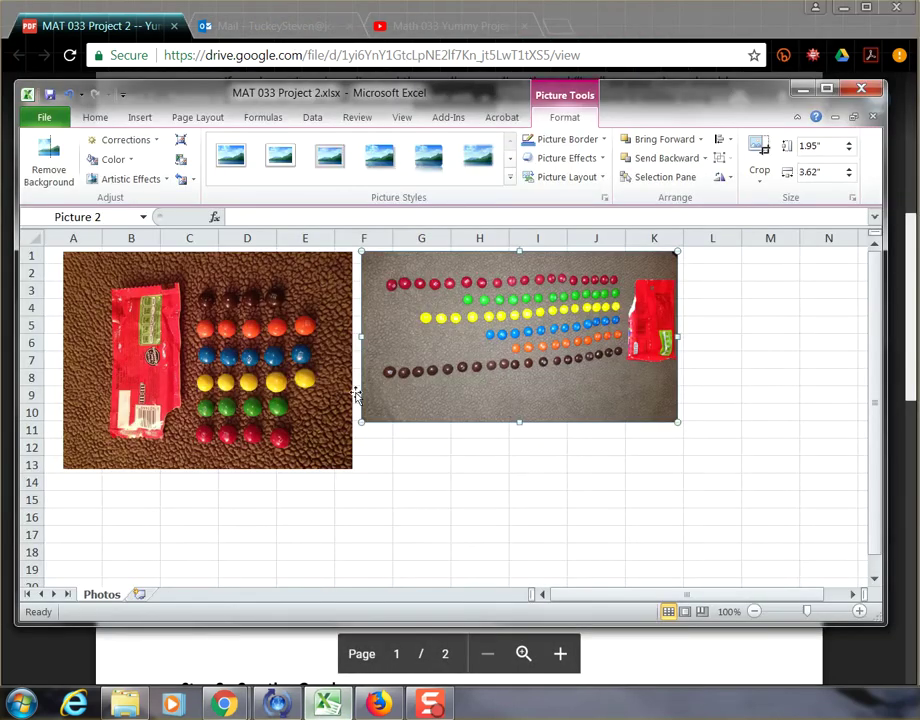
Add a new worksheet and name it 'Data and Graphs'.
click(141, 596)
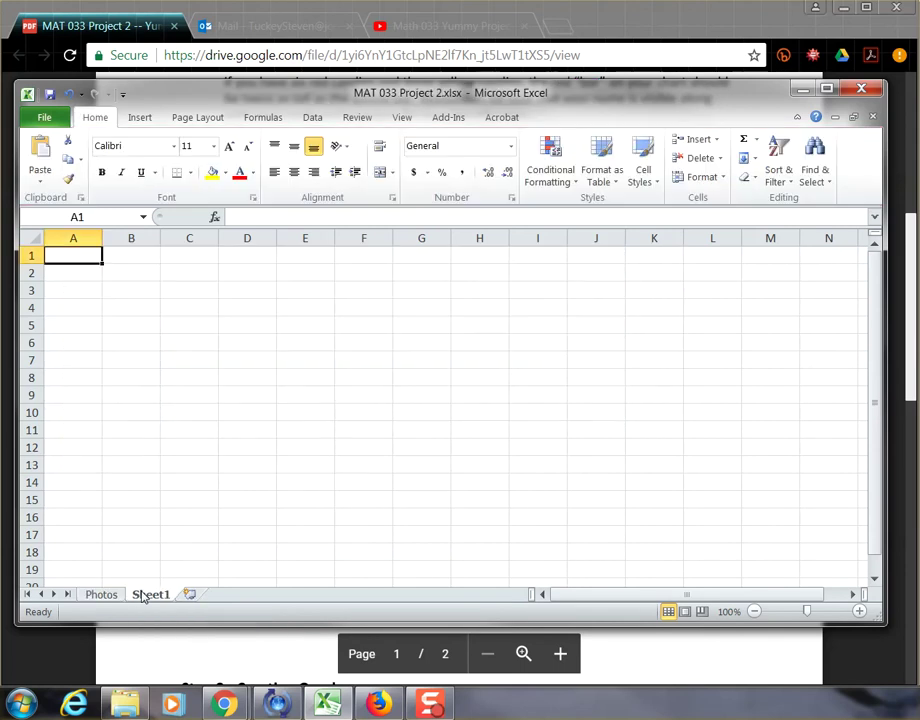
double_click(150, 595)
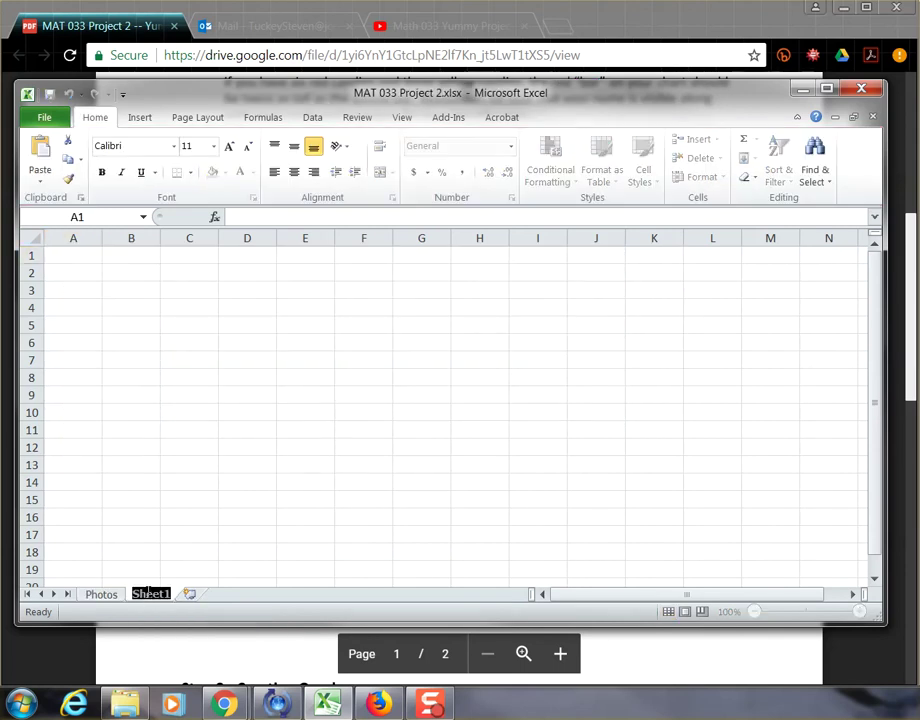
text(Data and)
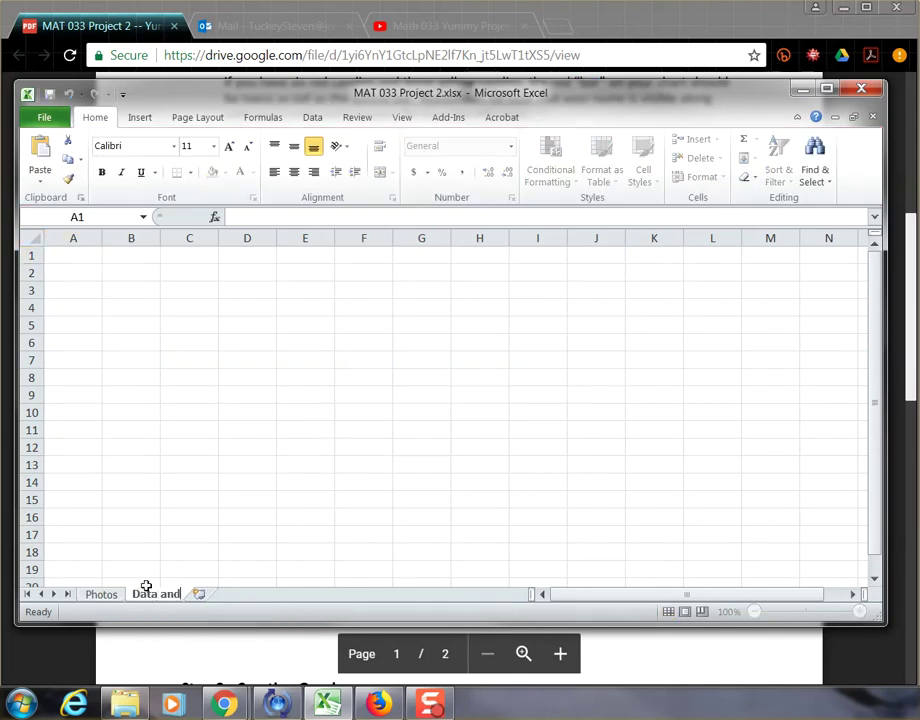
text( Graphs)
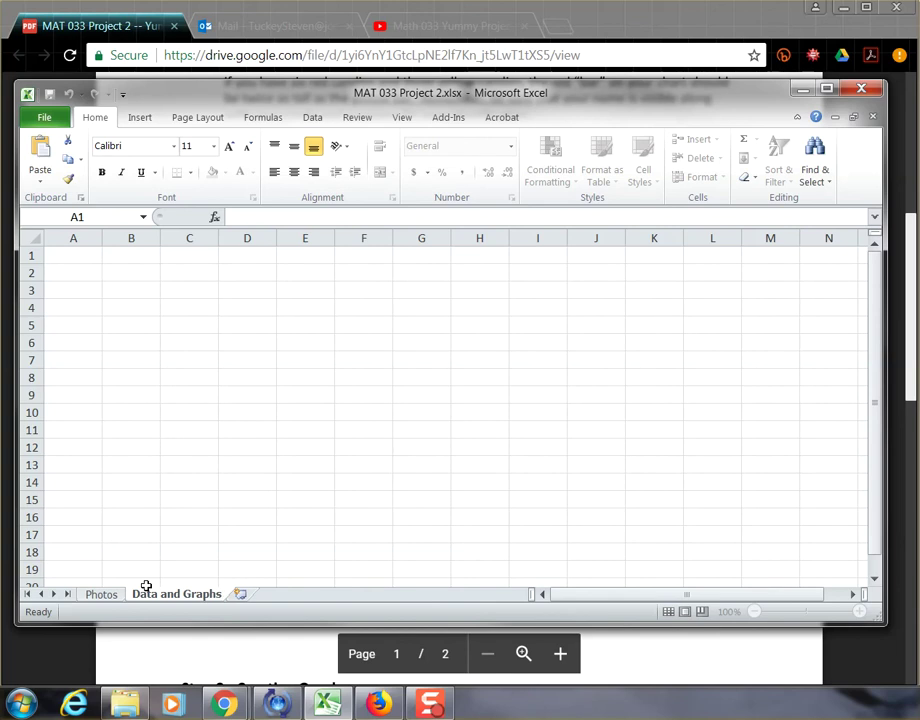
key(Return)
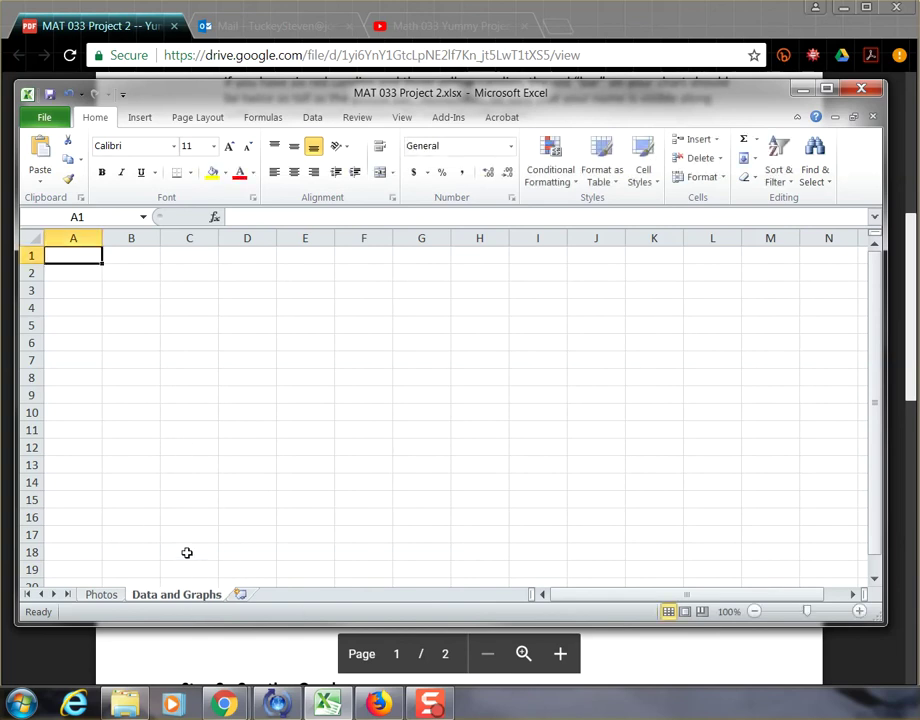
Return to the Photos sheet, then minimize Excel to view the assignment PDF.
click(102, 595)
click(158, 595)
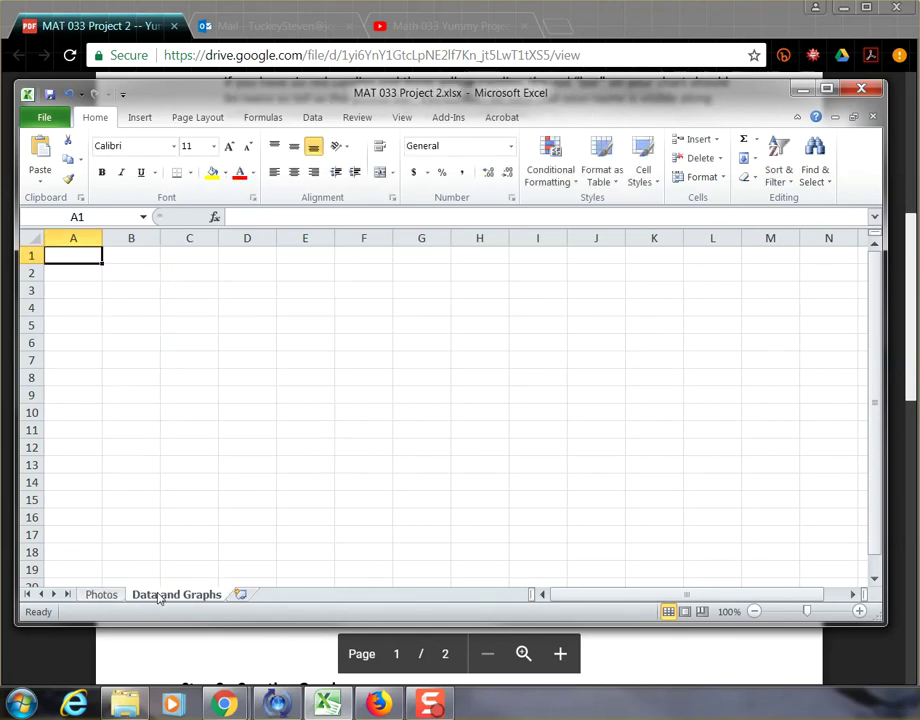
click(104, 595)
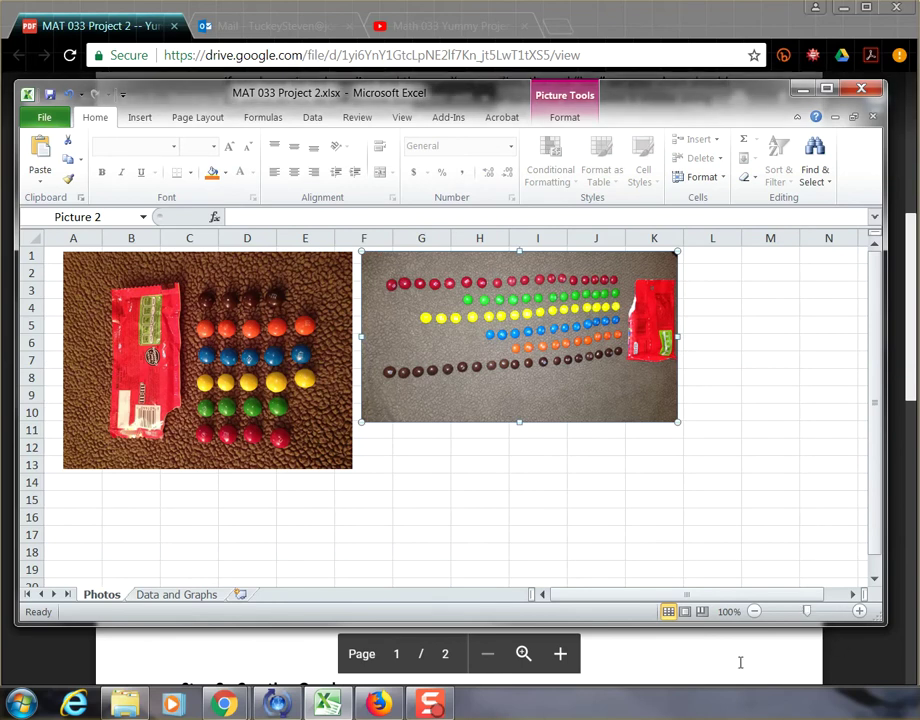
click(328, 703)
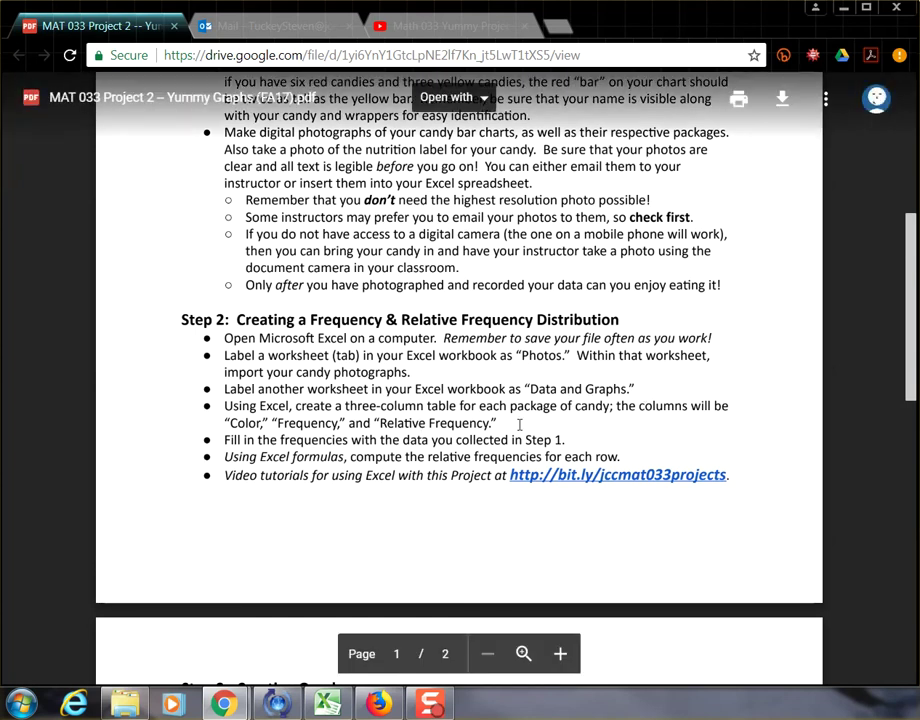
Restore the workbook, go to the Data and Graphs sheet and select cell B2.
click(323, 706)
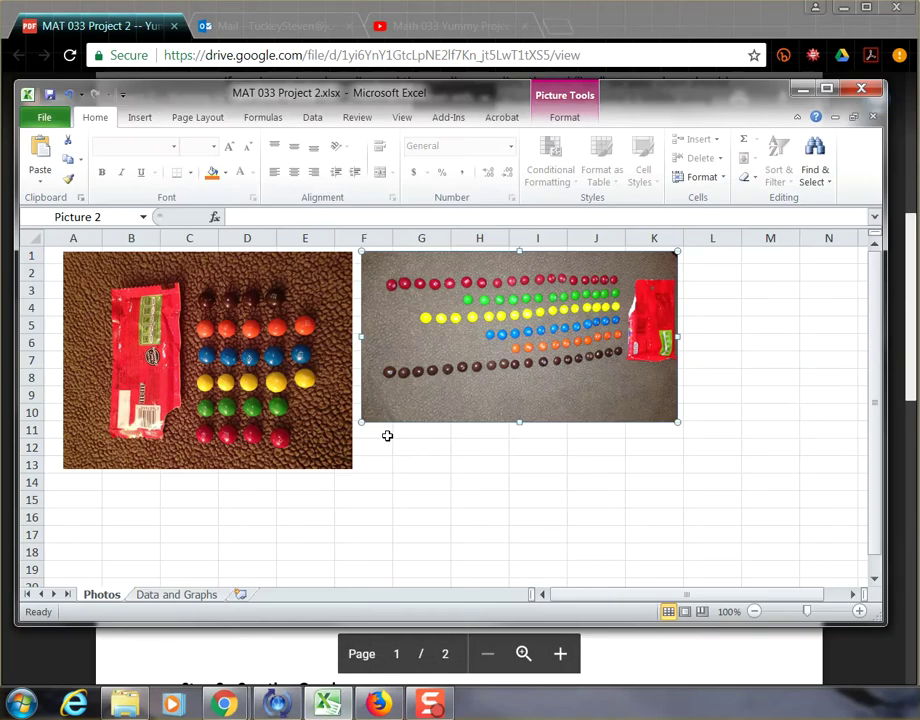
click(196, 597)
click(122, 273)
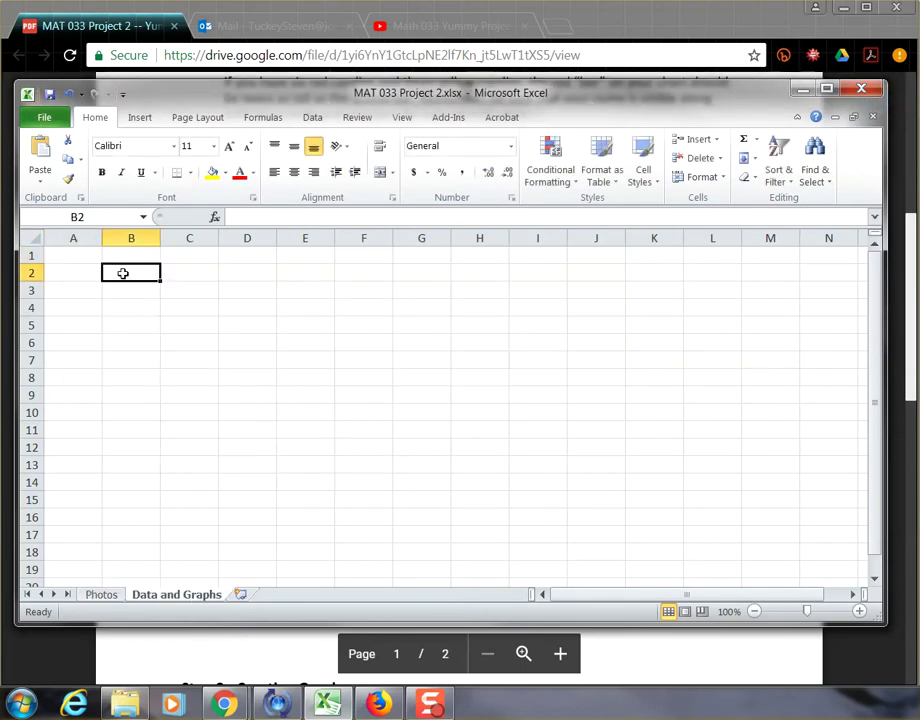
drag(131, 273, 255, 285)
click(132, 273)
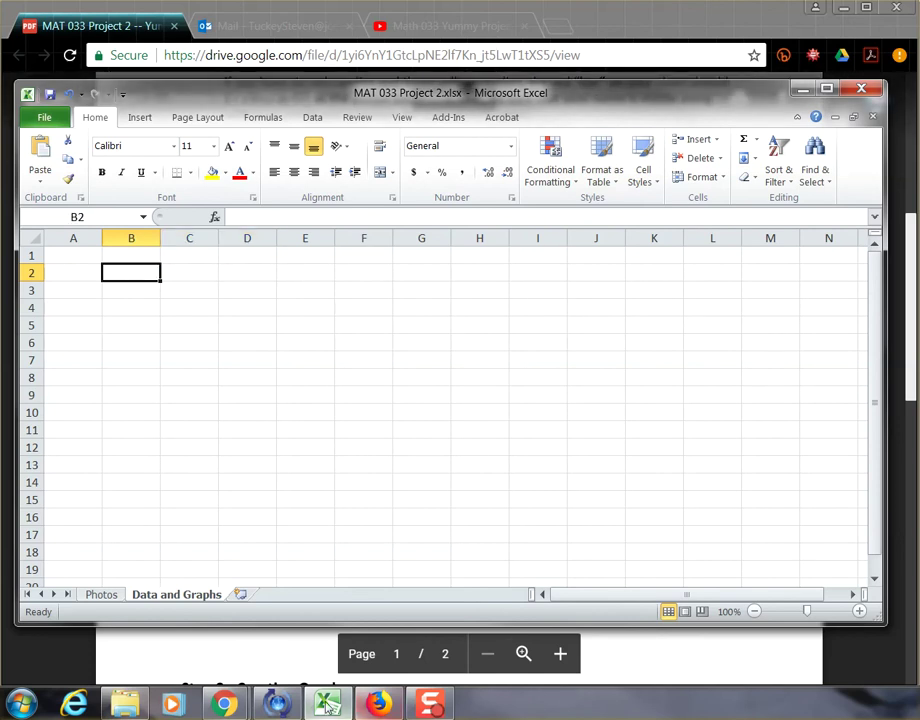
Check the assignment PDF for the headers, then return to the workbook.
mouse_move(224, 704)
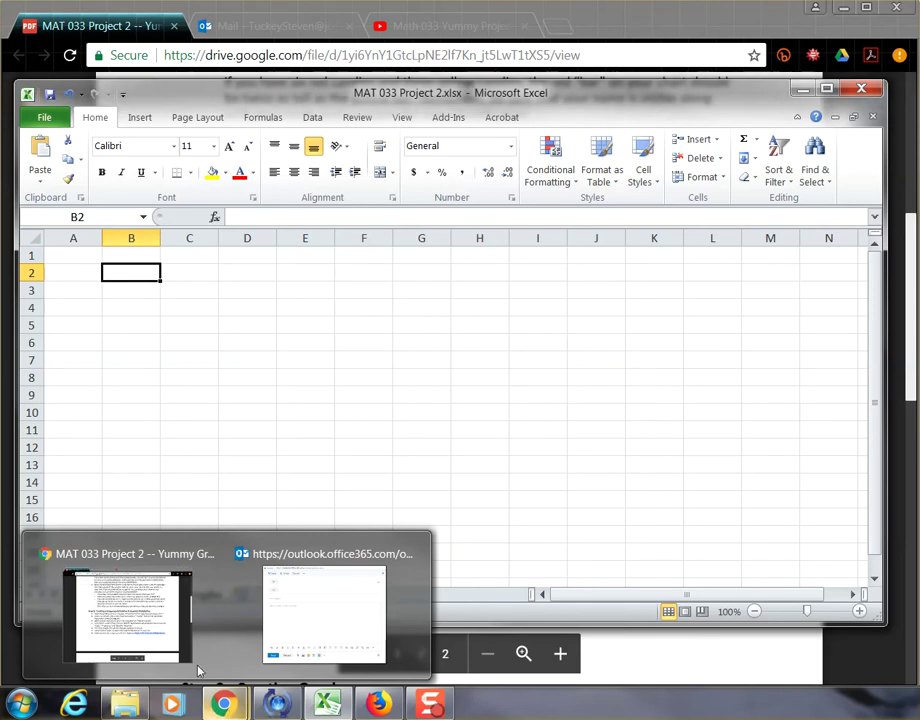
click(154, 620)
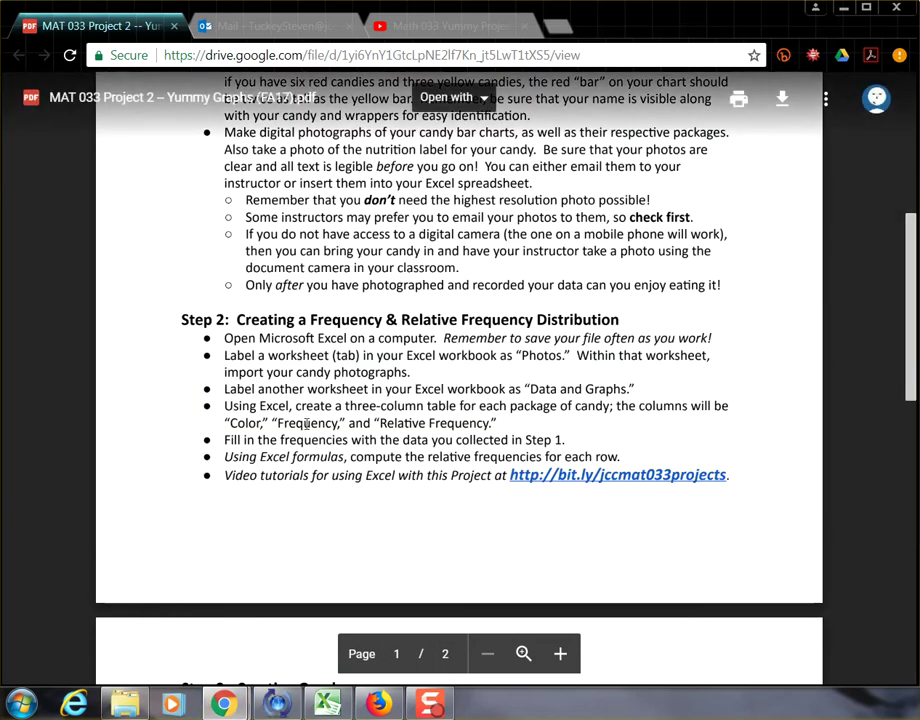
click(323, 706)
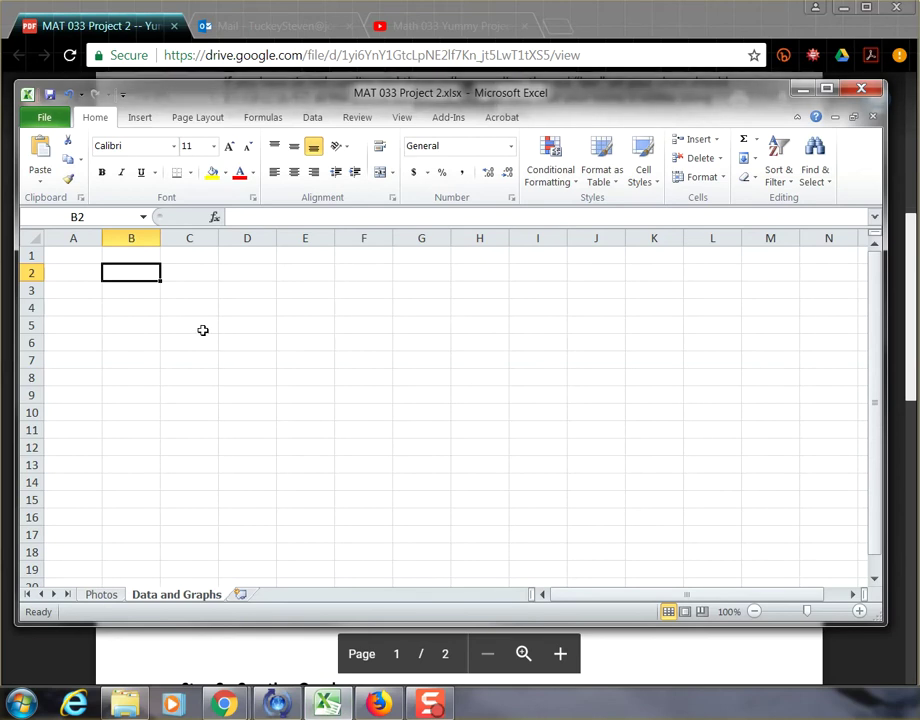
Enter the headers Color, Frequency and Relative Frequency into B2, C2 and D2.
text(Color)
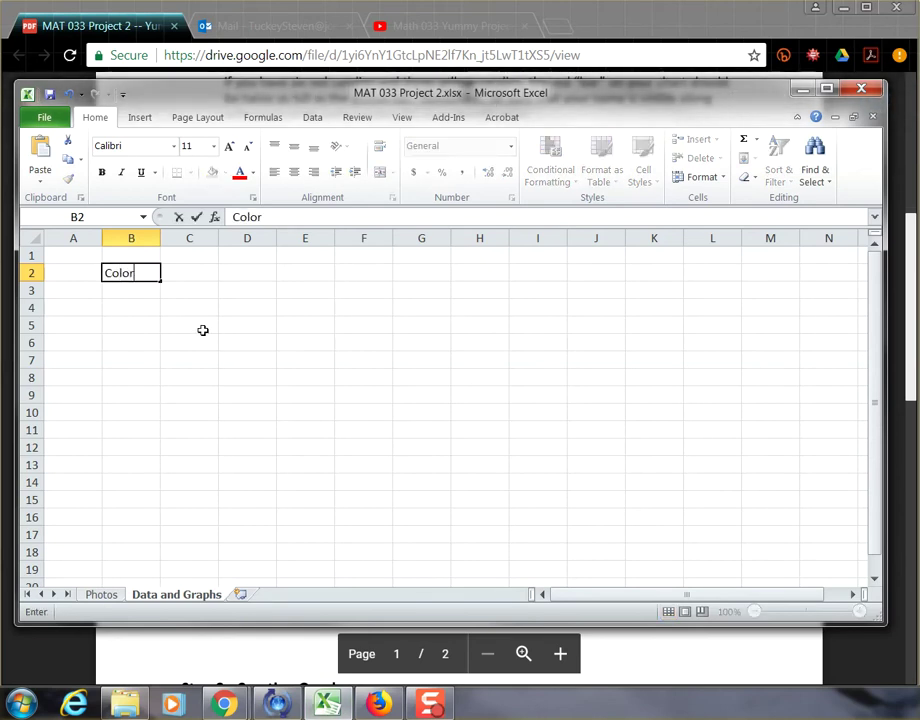
key(Tab)
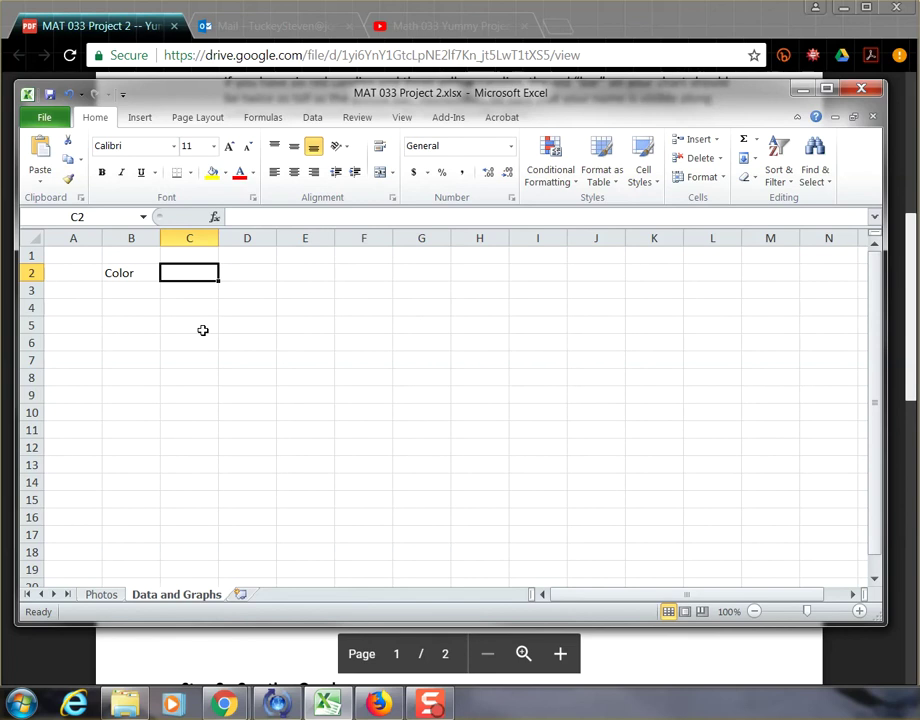
text(Frequ)
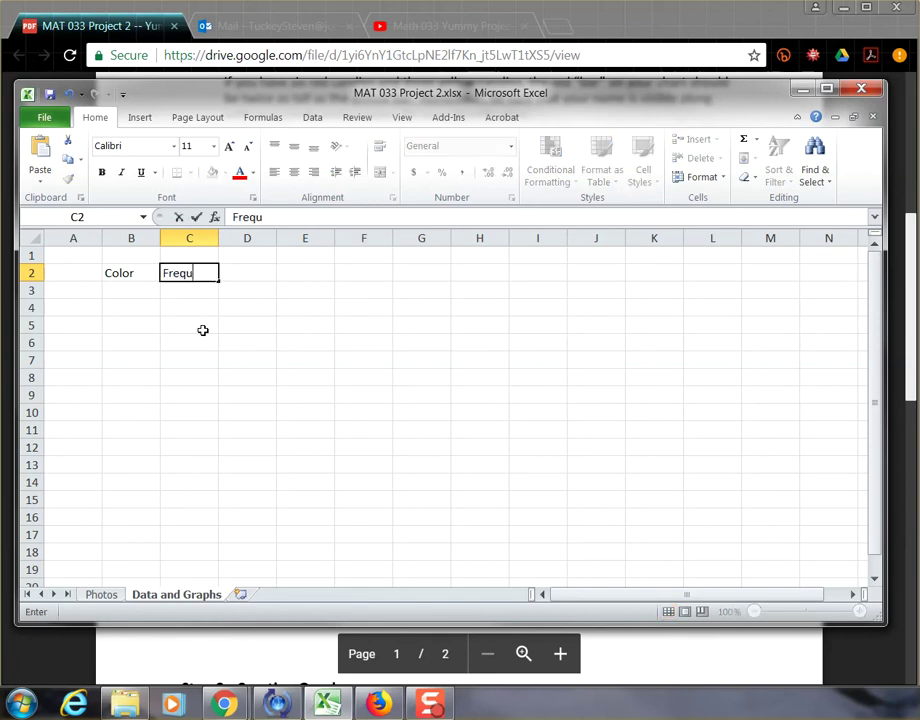
text(ency)
key(Tab)
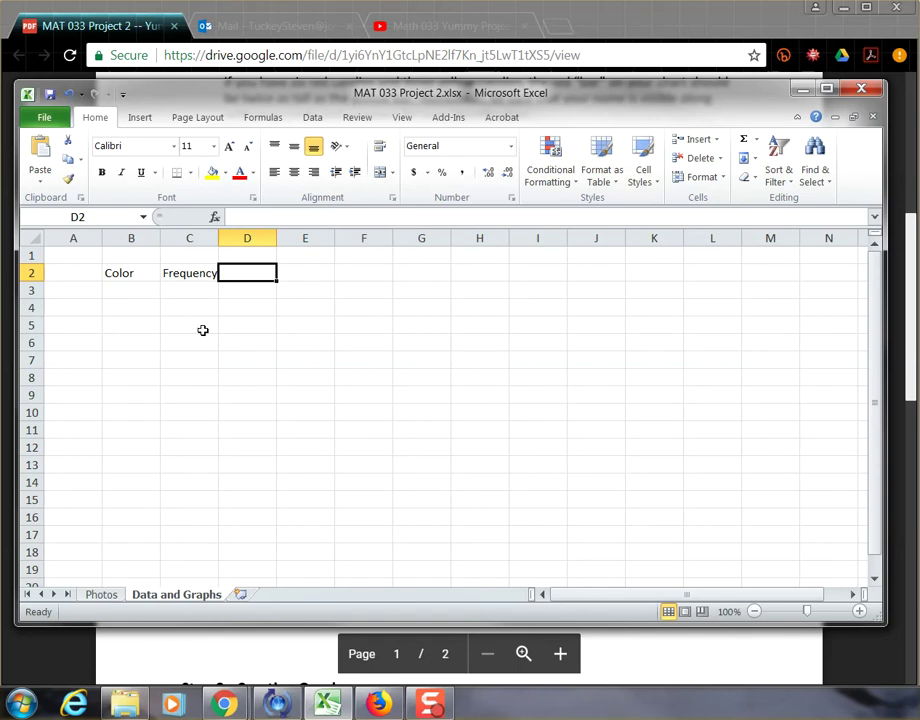
text(Relative Fr)
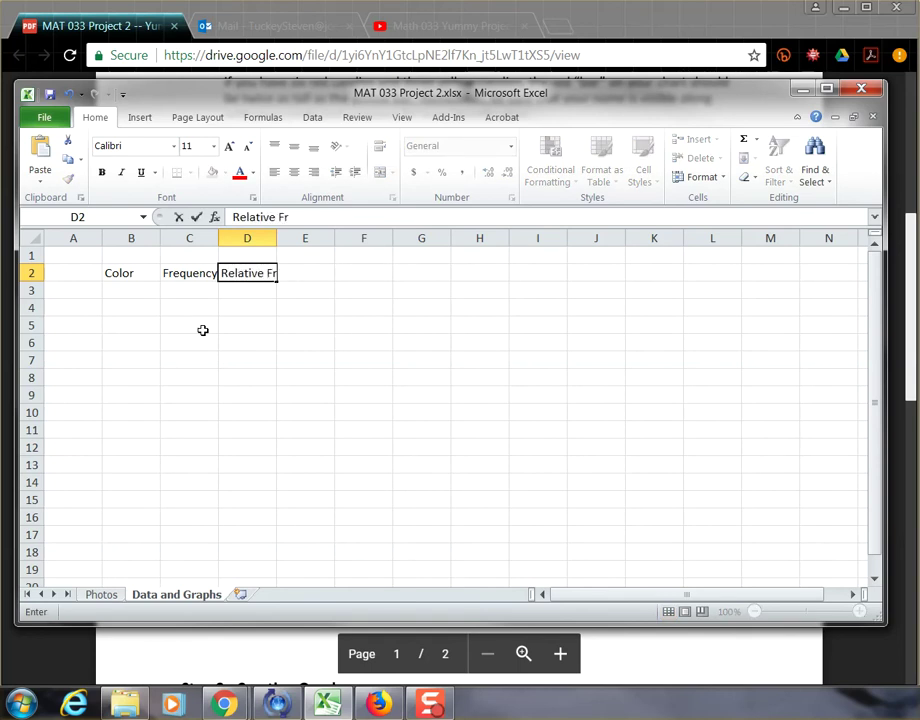
text(equn)
text(ncy)
key(Return)
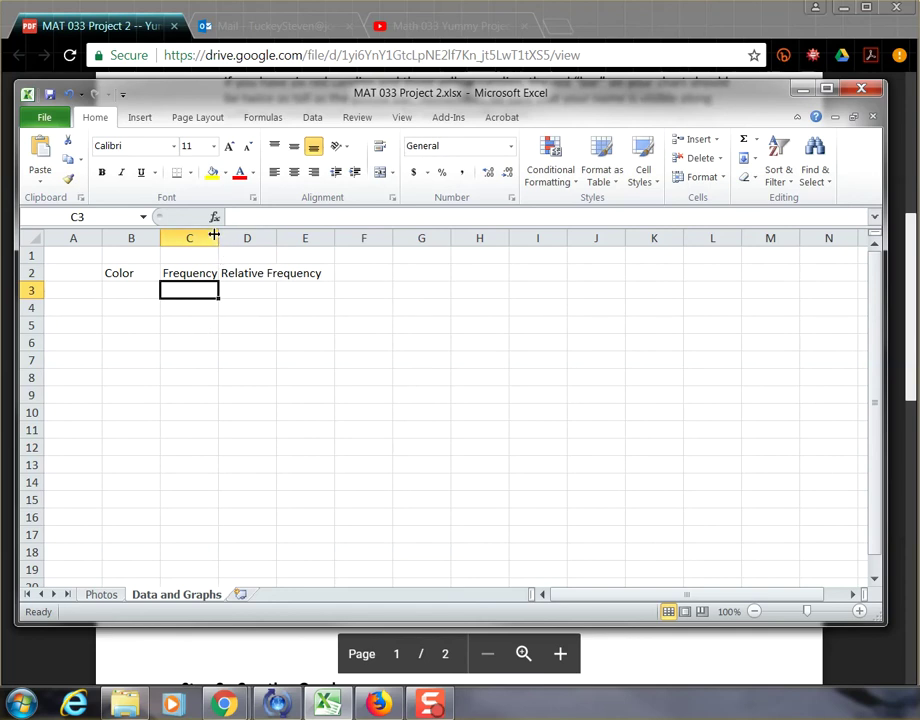
AutoFit columns D, C and B to their headers, then select B2:D2.
click(261, 278)
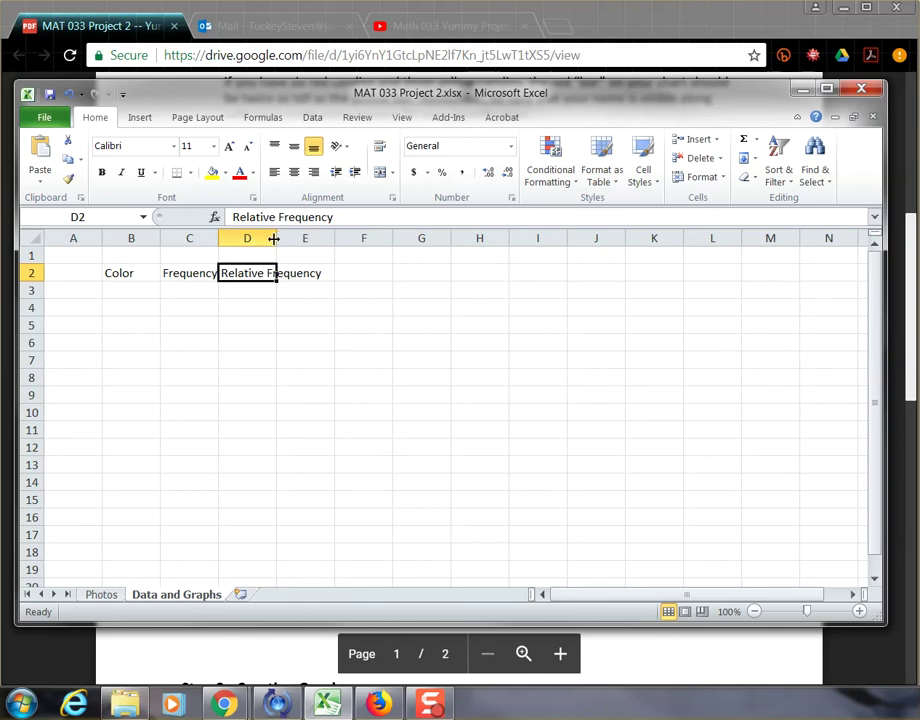
drag(276, 237, 296, 238)
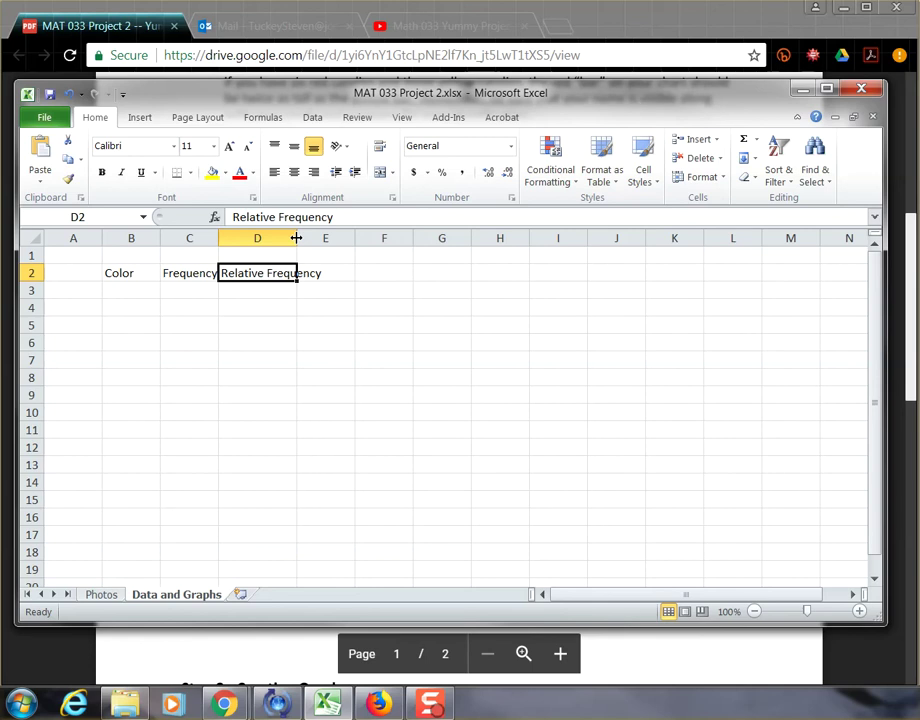
double_click(297, 238)
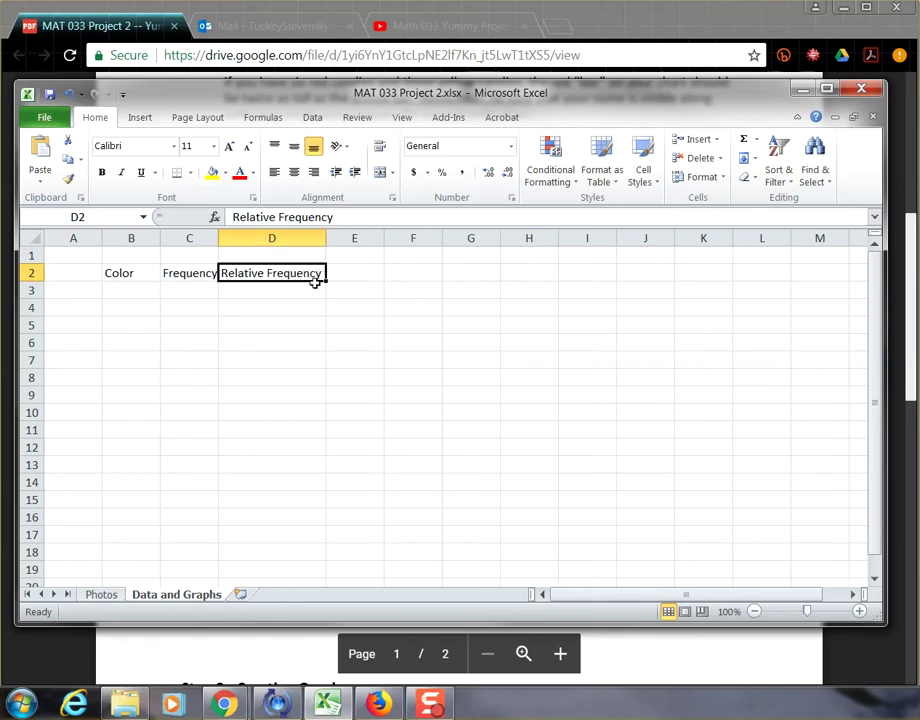
double_click(220, 240)
double_click(160, 238)
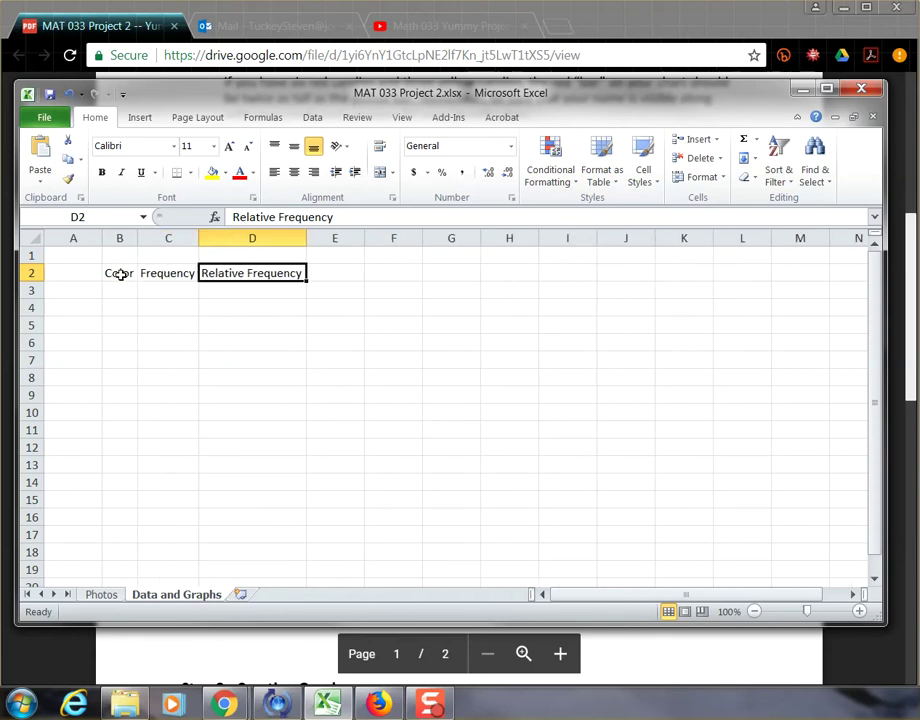
drag(119, 273, 254, 273)
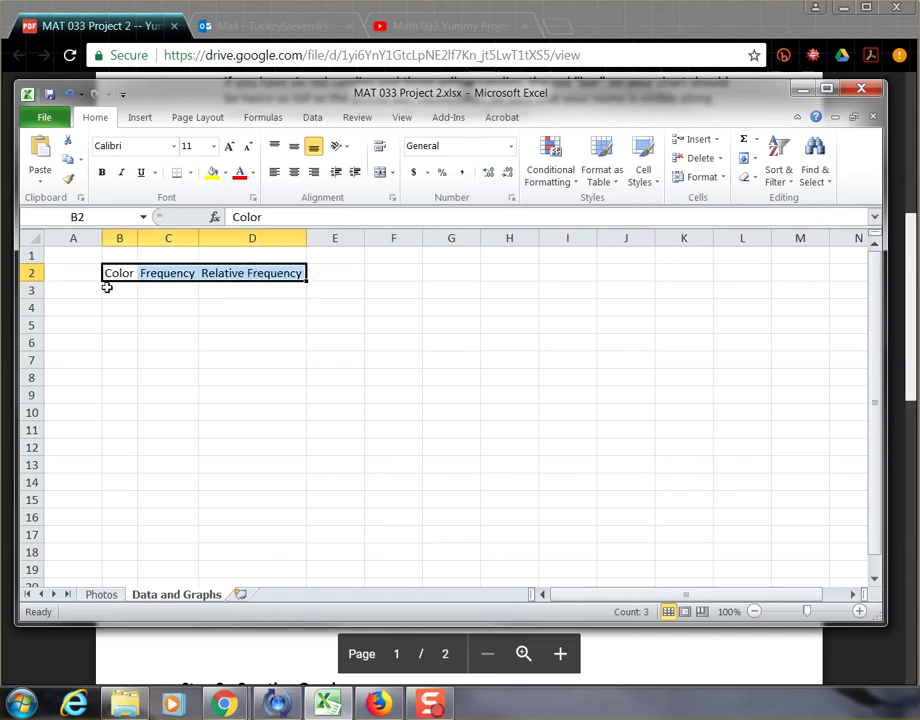